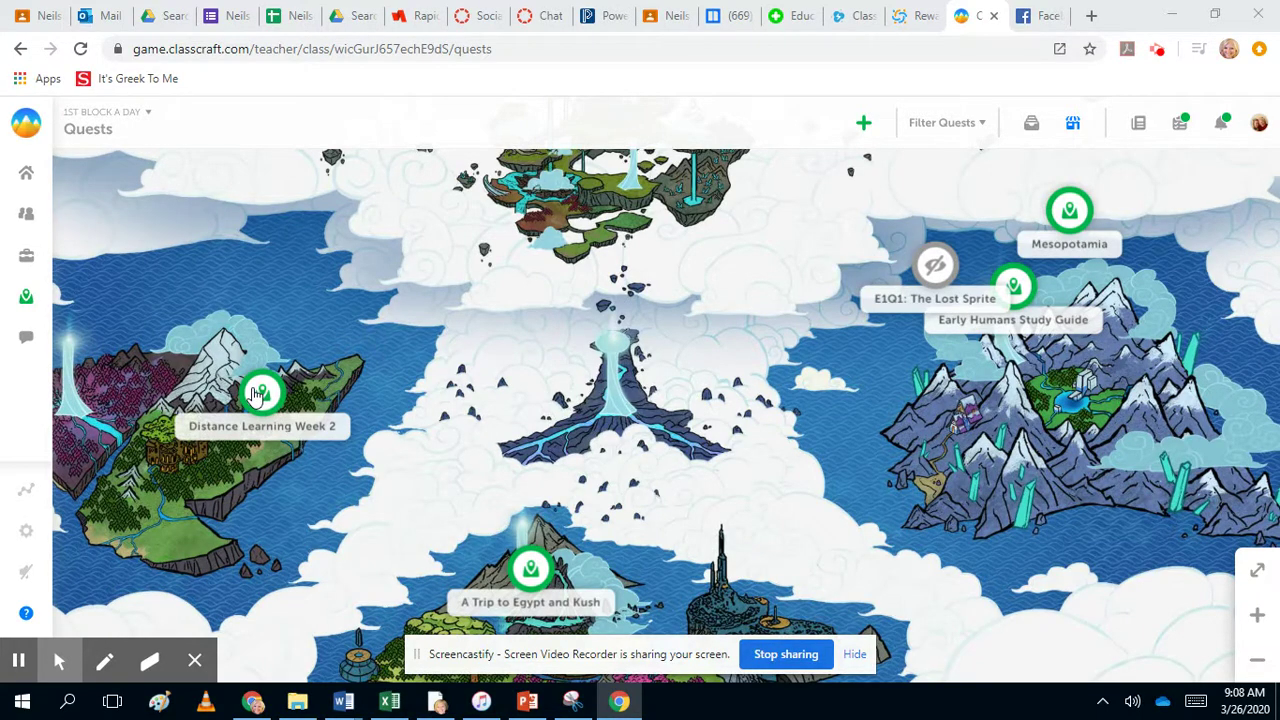
Open the Distance Learning Week 2 quest and review the overview and story of its Introduction objective
{"action": "left_click", "coordinate": [259, 393]}
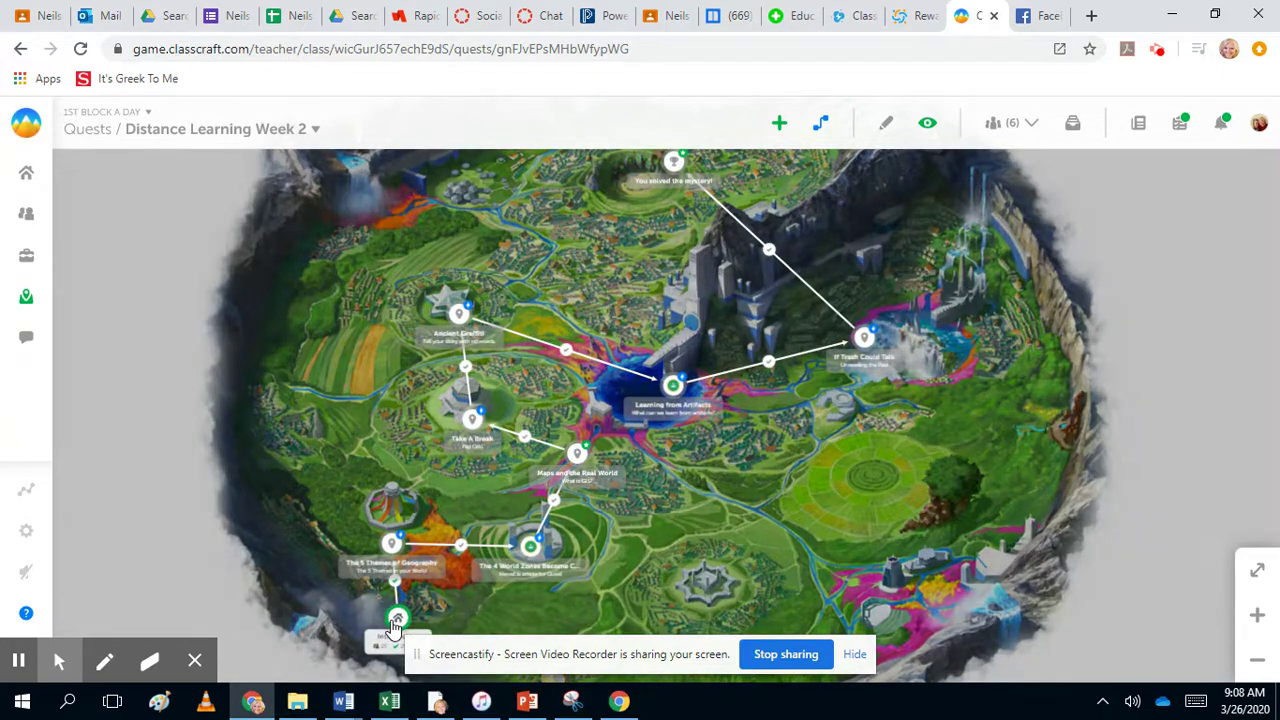
{"action": "left_click", "coordinate": [396, 620]}
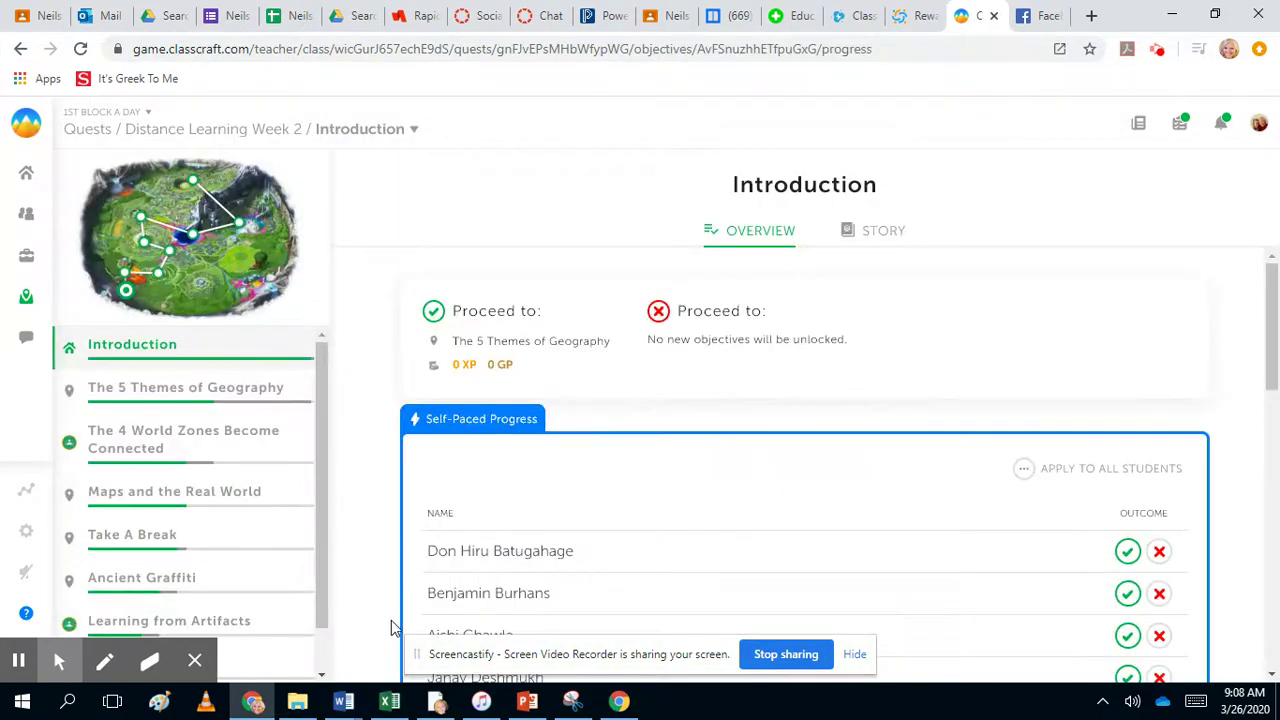
{"action": "left_click_drag", "start_coordinate": [1268, 297], "coordinate": [1268, 337]}
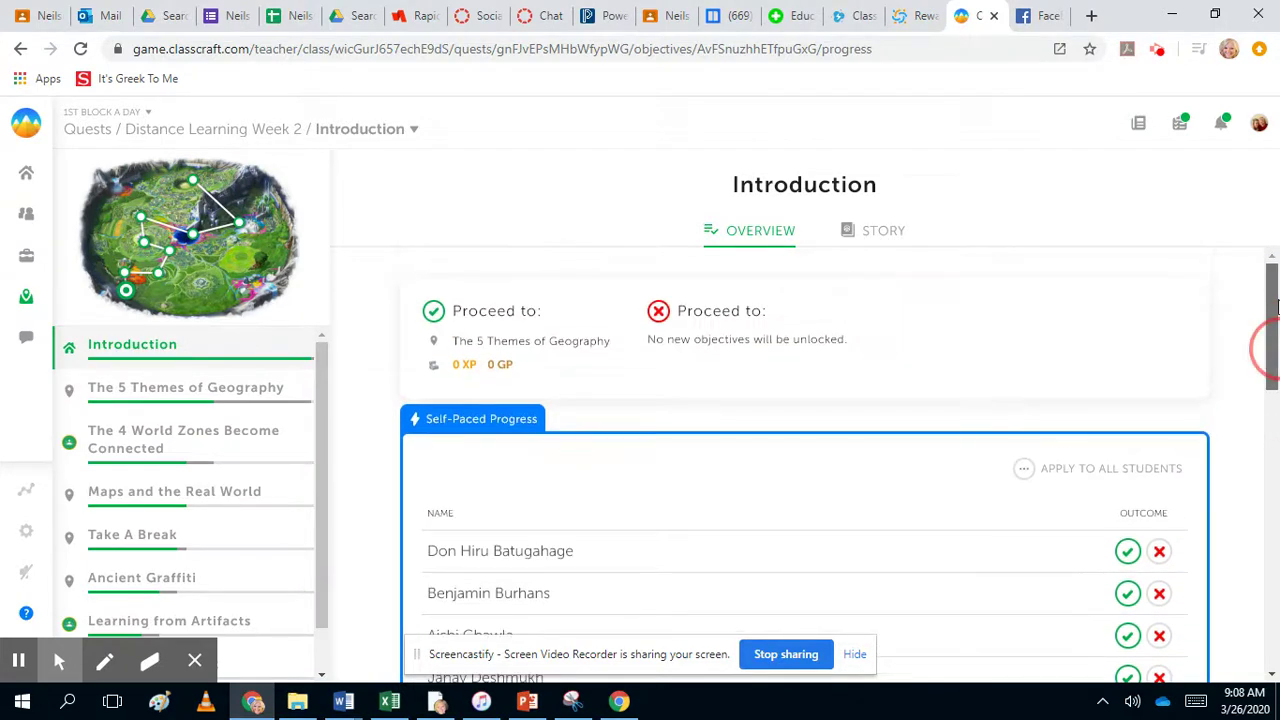
{"action": "left_click", "coordinate": [767, 235]}
{"action": "left_click", "coordinate": [866, 236]}
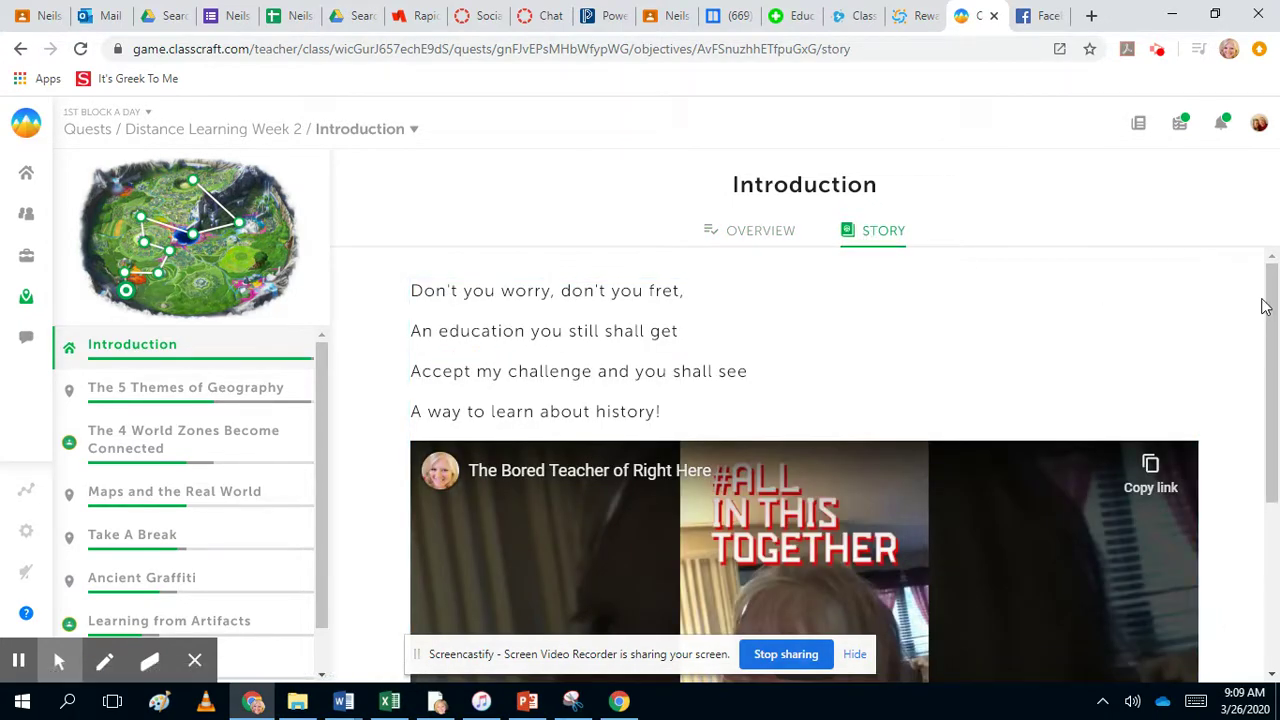
{"action": "mouse_move", "coordinate": [1266, 306]}
{"action": "left_mouse_down"}
{"action": "mouse_move", "coordinate": [1276, 415]}
{"action": "mouse_move", "coordinate": [1260, 300]}
{"action": "left_mouse_up"}
Open The 5 Themes of Geography objective and read through its story and its task instructions
{"action": "left_click", "coordinate": [160, 387]}
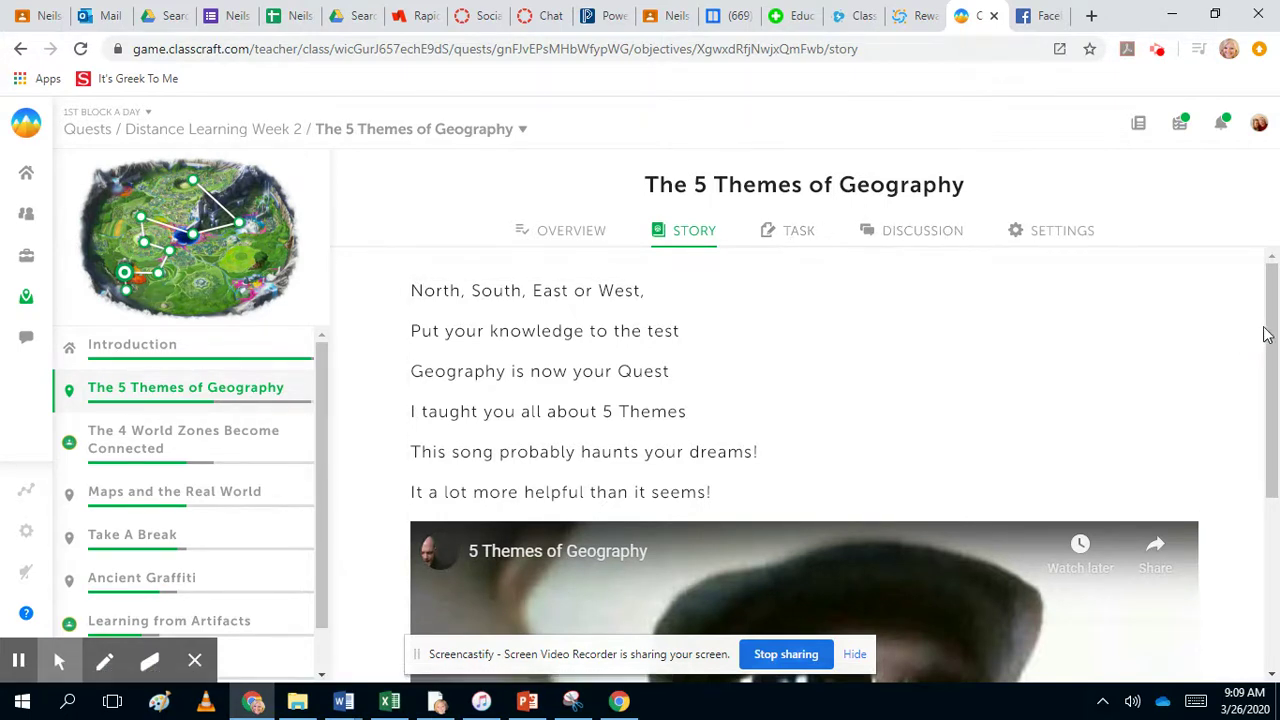
{"action": "left_click_drag", "start_coordinate": [1266, 331], "coordinate": [1277, 508]}
{"action": "scroll", "coordinate": [1257, 400], "scroll_direction": "up", "scroll_amount": 3}
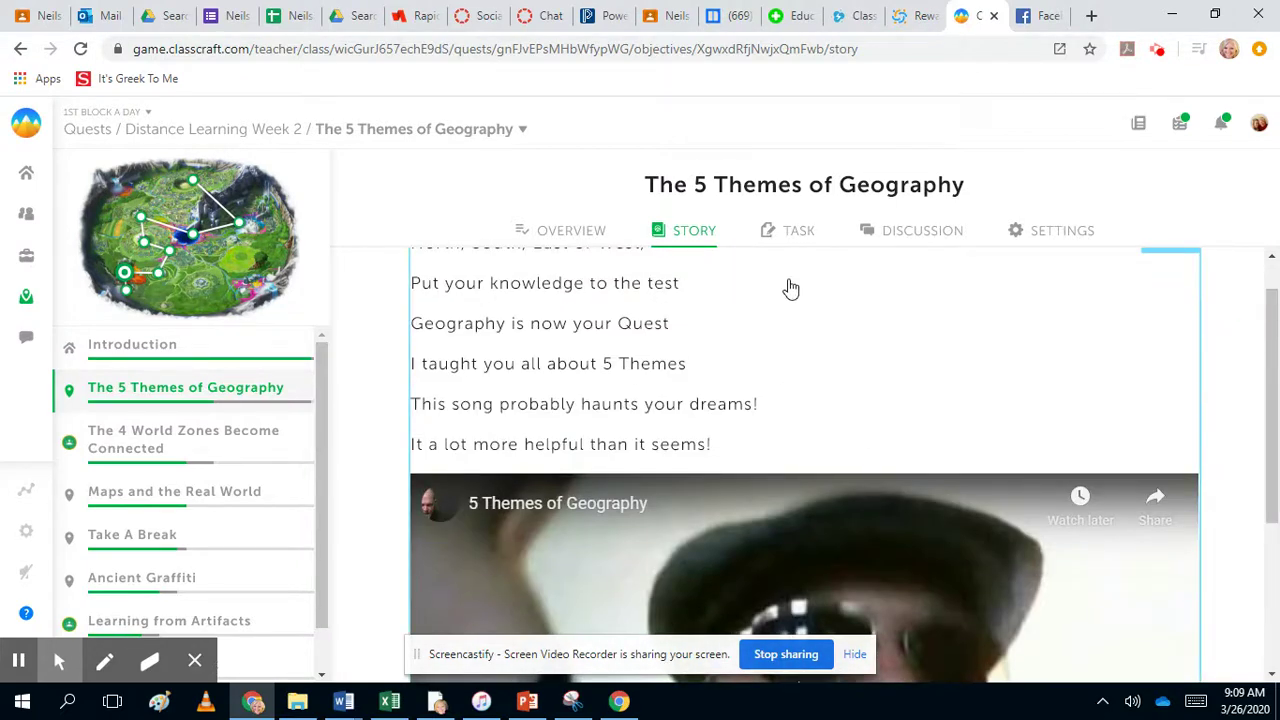
{"action": "left_click", "coordinate": [787, 237]}
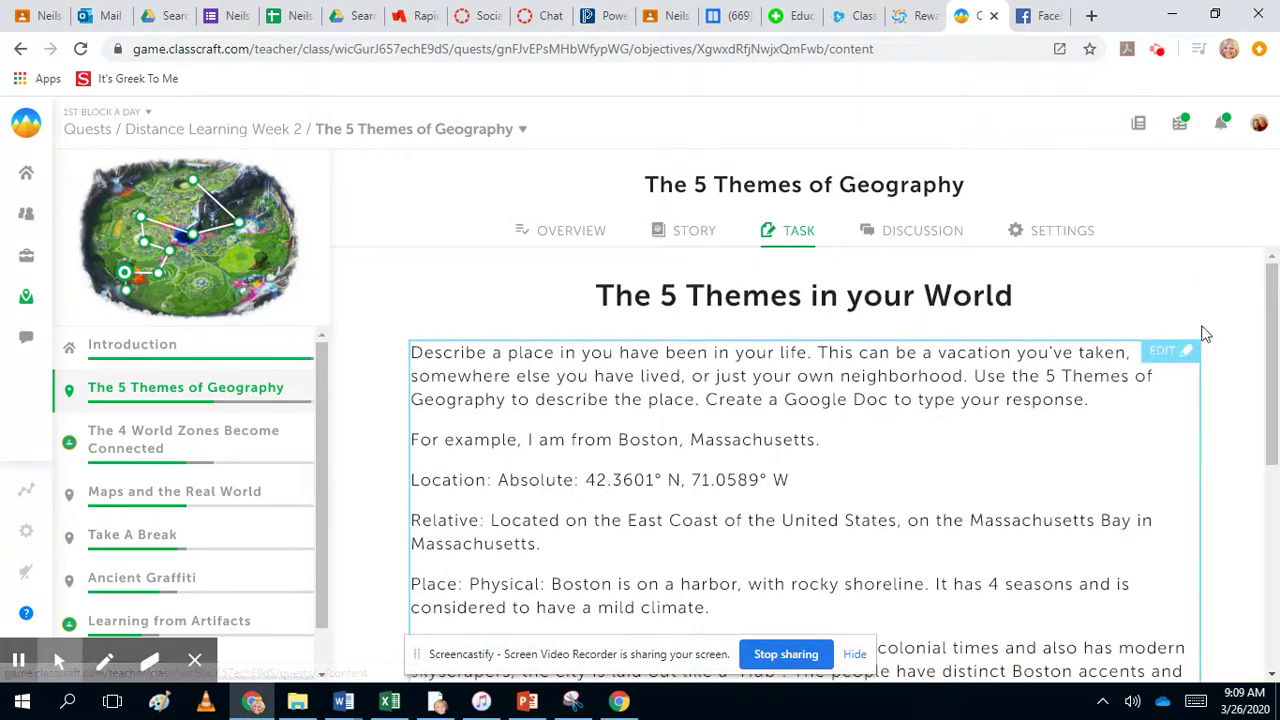
{"action": "left_click_drag", "start_coordinate": [1265, 306], "coordinate": [1272, 335]}
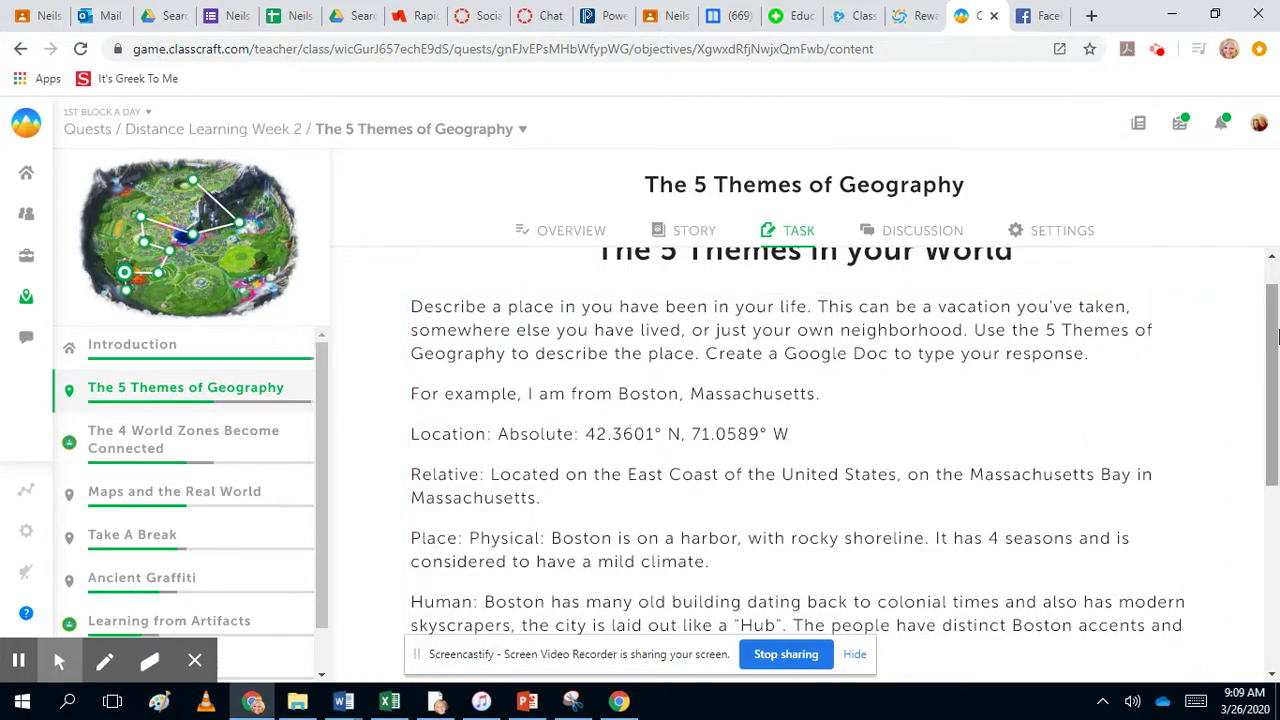
{"action": "left_click_drag", "start_coordinate": [1270, 335], "coordinate": [1229, 271]}
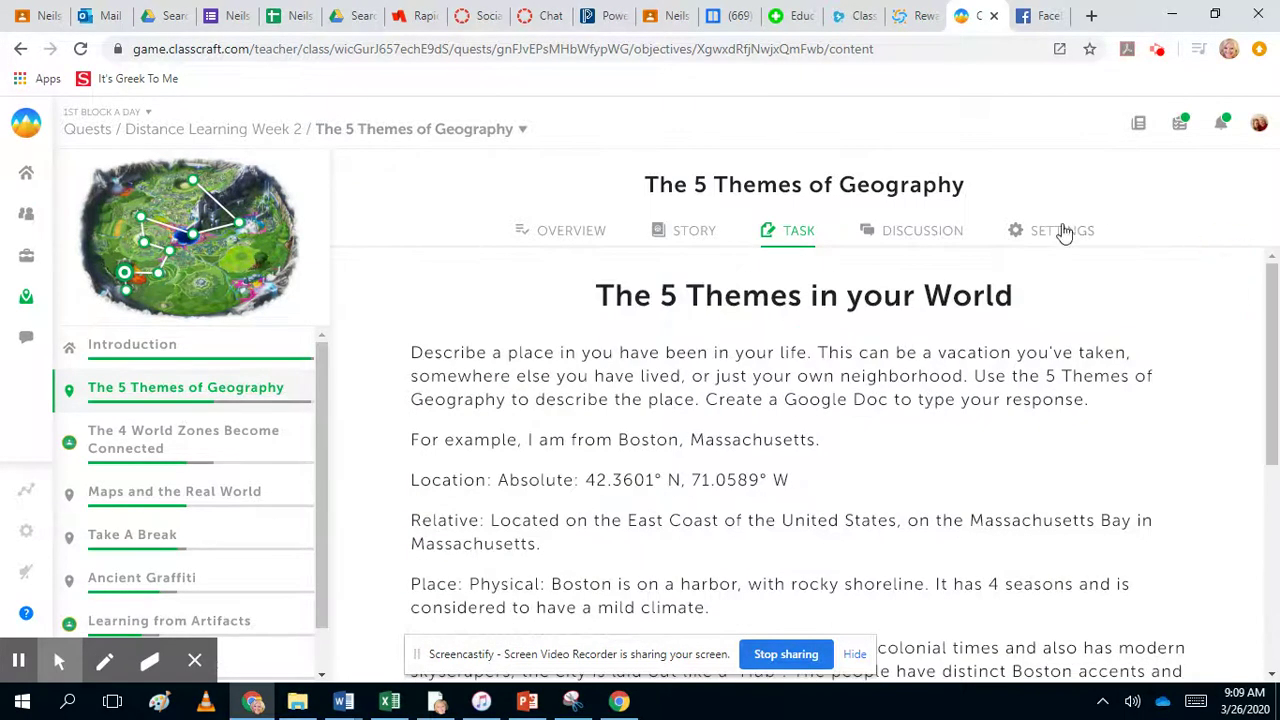
Review the discussion and the class-specific settings of The 5 Themes of Geography objective
{"action": "left_click", "coordinate": [952, 232]}
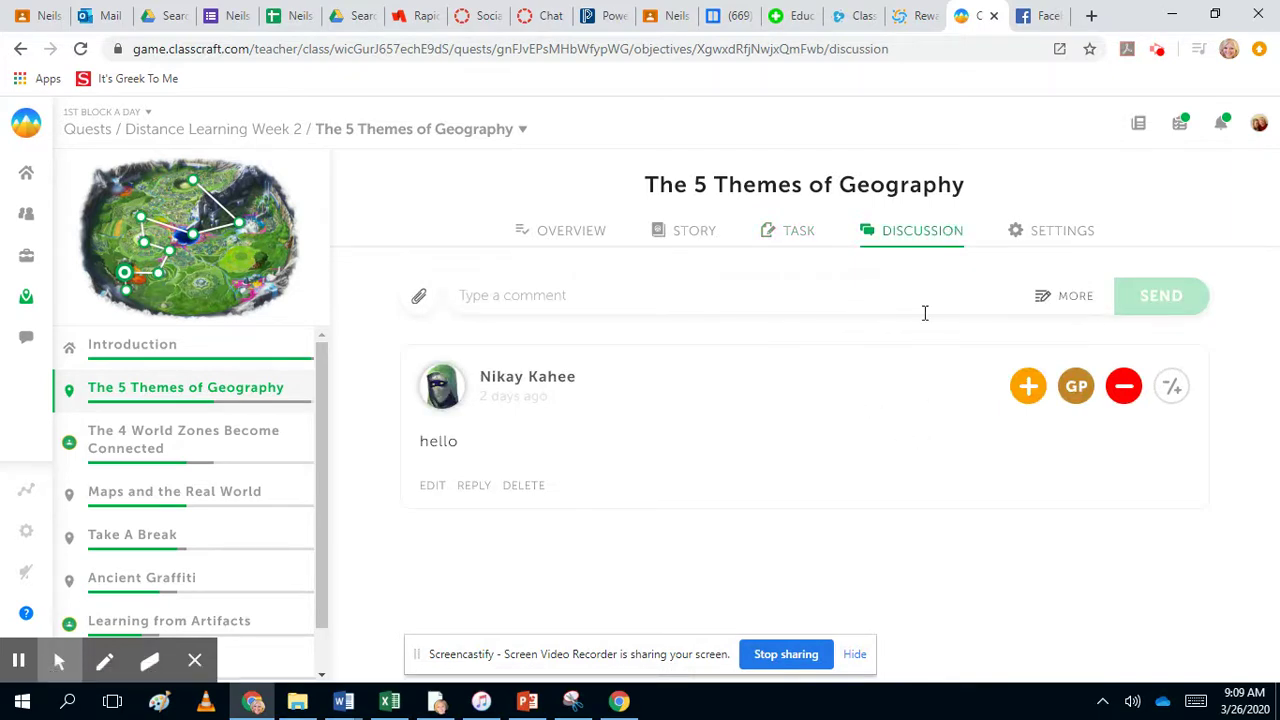
{"action": "left_click", "coordinate": [1062, 231]}
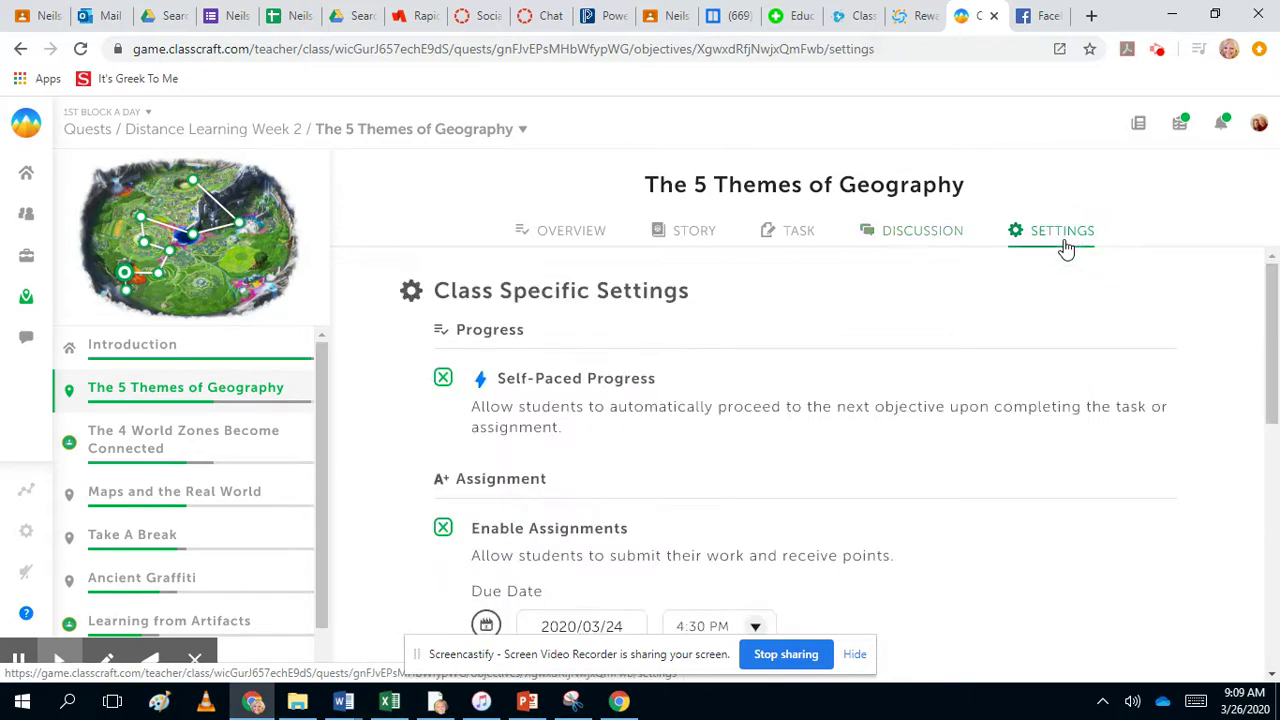
{"action": "left_click_drag", "start_coordinate": [1274, 305], "coordinate": [1258, 330]}
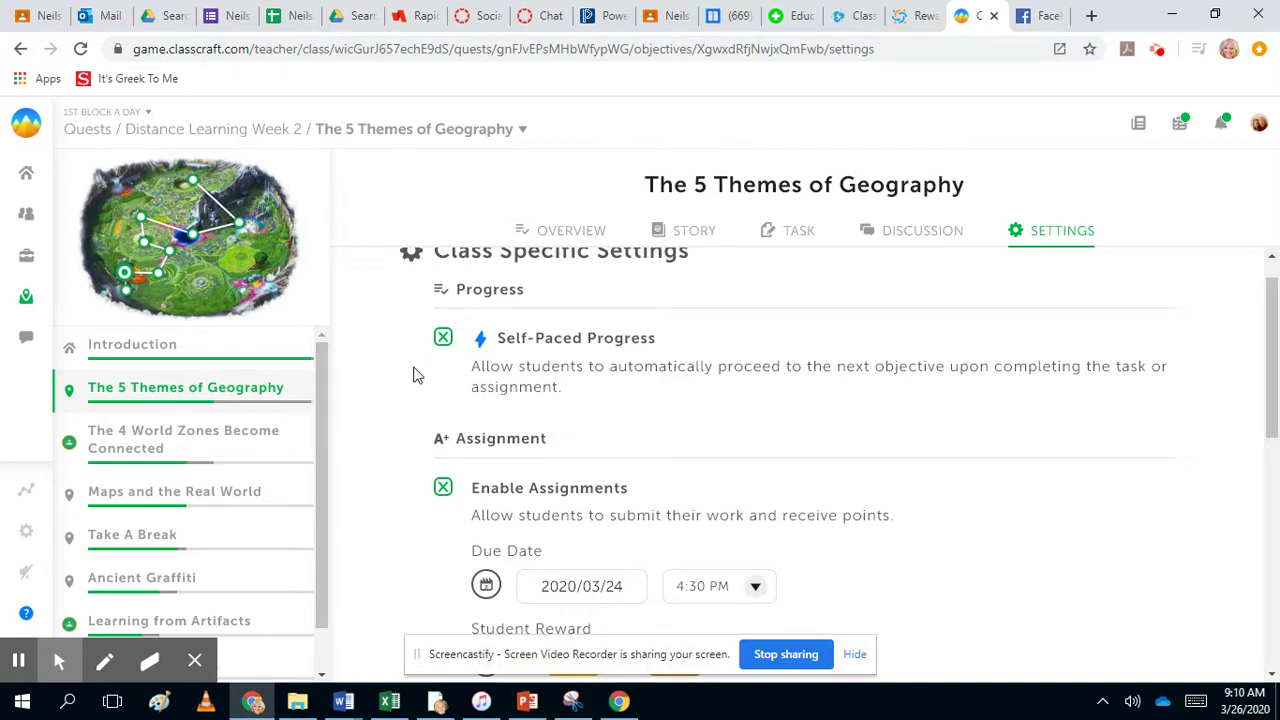
Examine The 4 World Zones Become Connected objective, covering its Google Classroom settings, story, task and discussion
{"action": "left_click", "coordinate": [231, 450]}
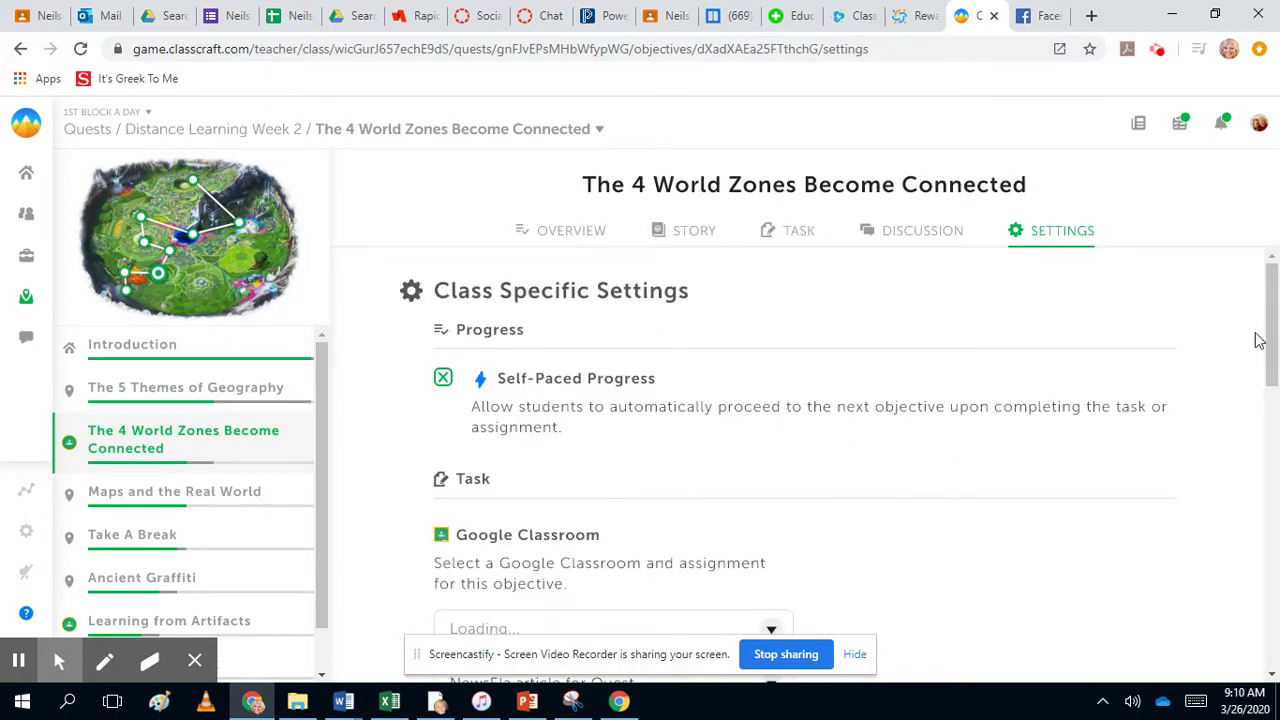
{"action": "left_click_drag", "start_coordinate": [1270, 322], "coordinate": [1275, 372]}
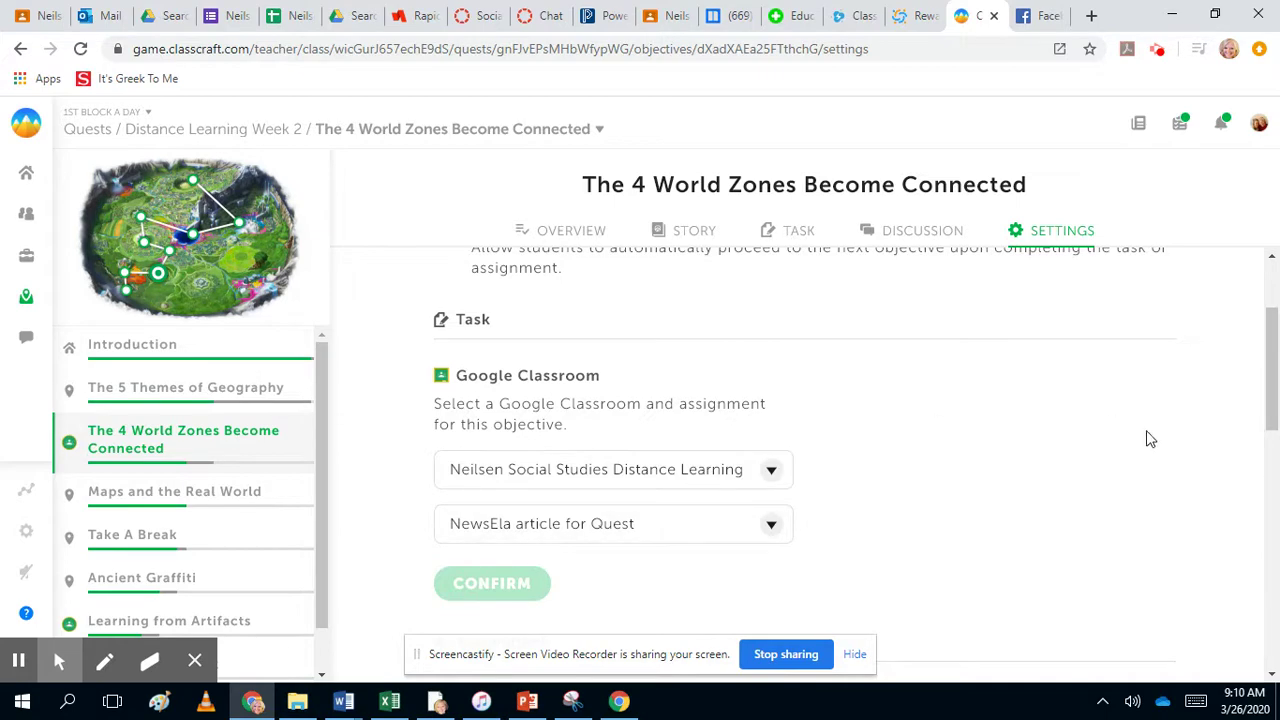
{"action": "left_click_drag", "start_coordinate": [1270, 350], "coordinate": [1270, 298]}
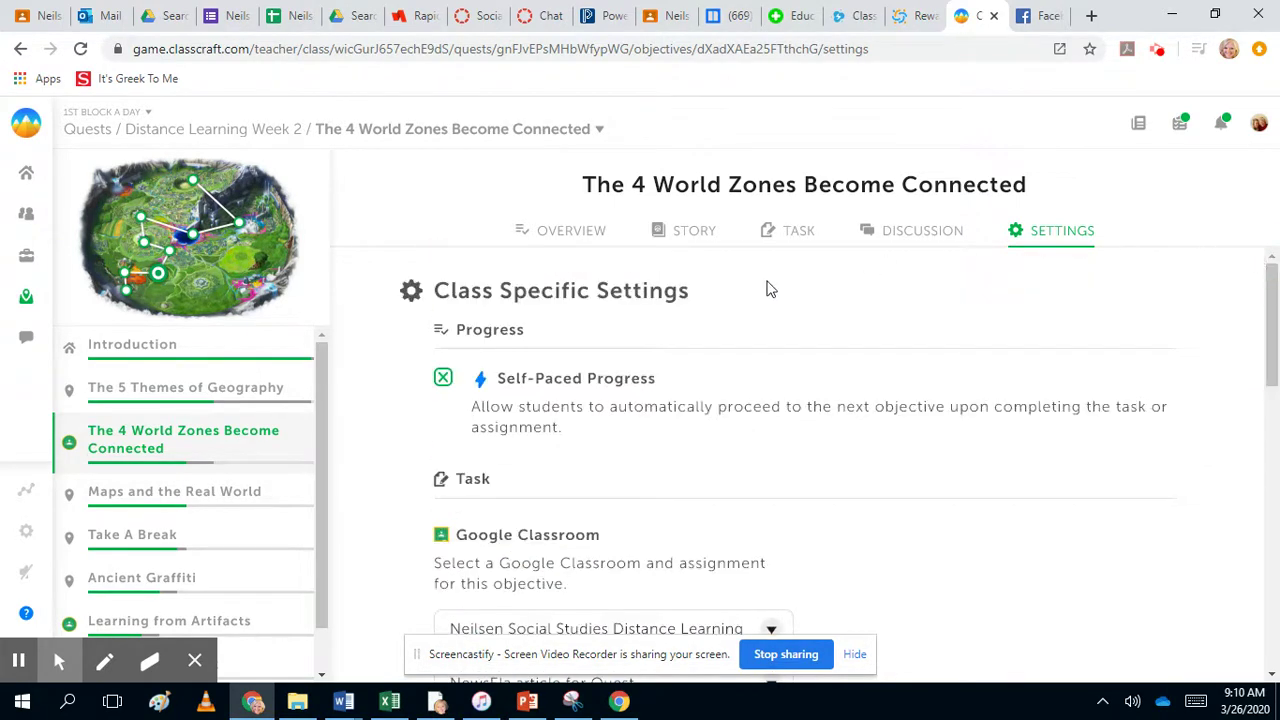
{"action": "left_click", "coordinate": [700, 235]}
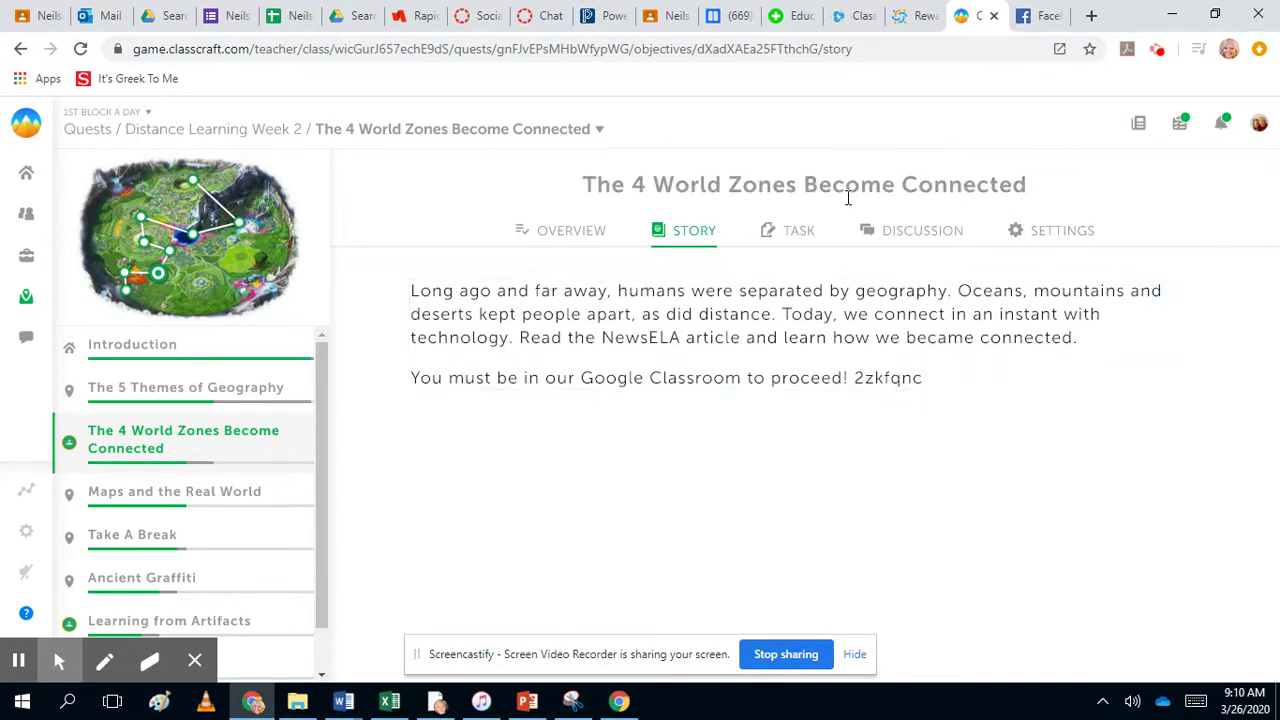
{"action": "left_click", "coordinate": [803, 240]}
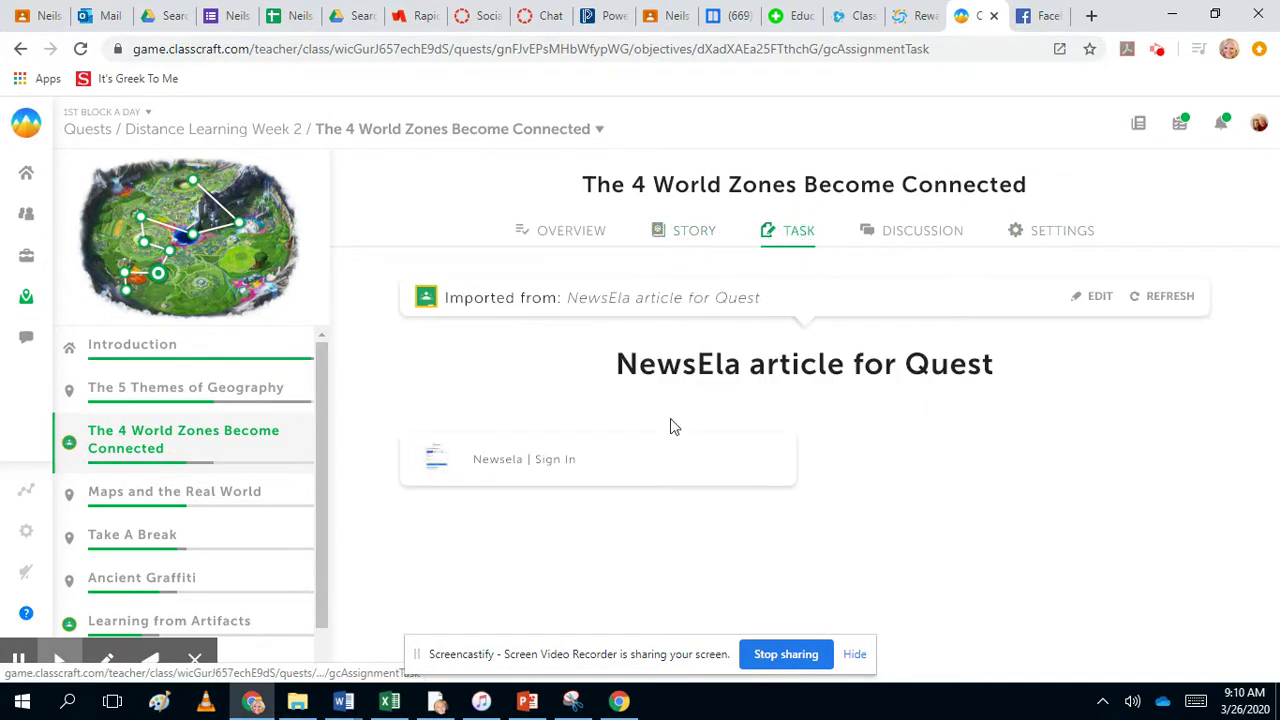
{"action": "left_click", "coordinate": [901, 232]}
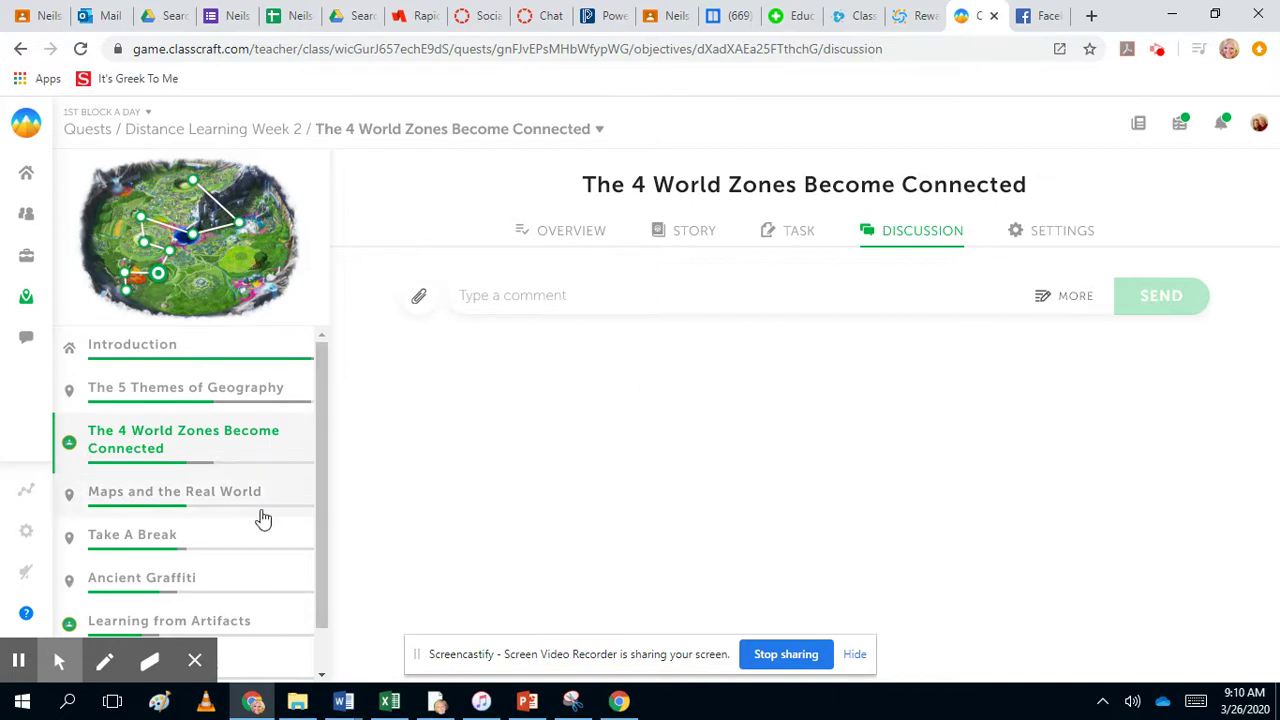
Open the Maps and the Real World objective and read its story and the What is GIS? task
{"action": "left_click", "coordinate": [204, 505]}
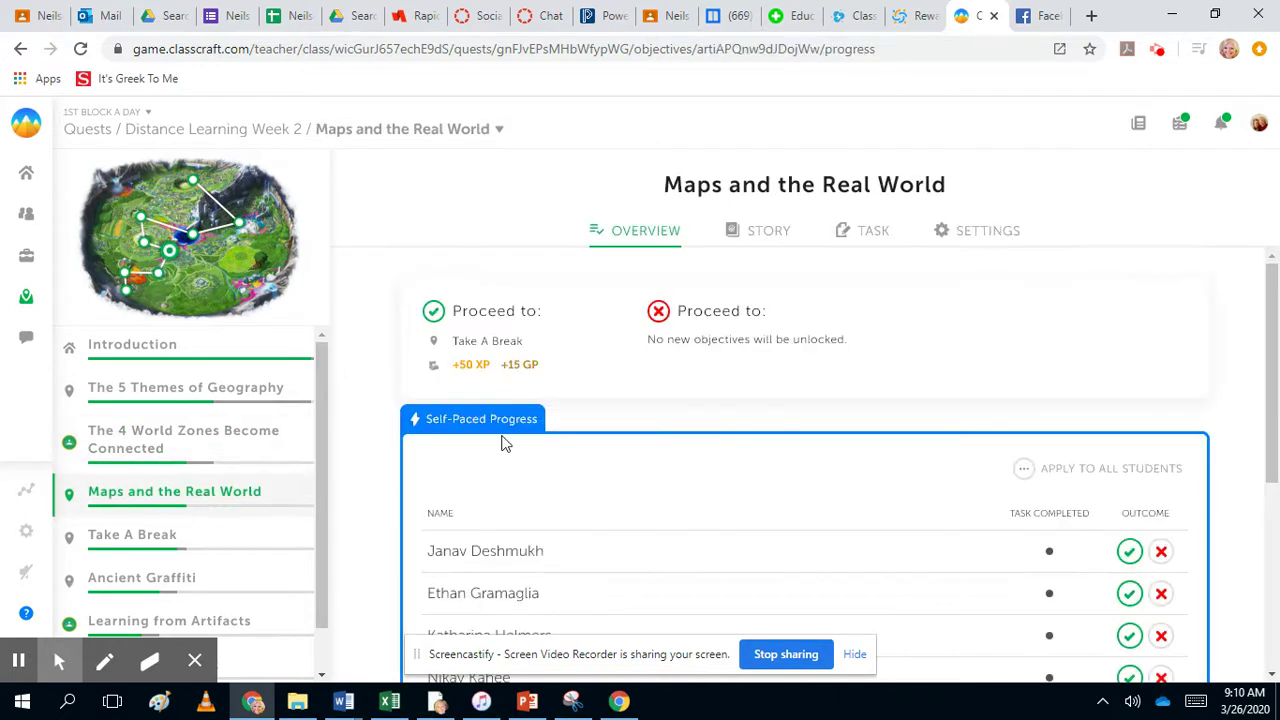
{"action": "left_click", "coordinate": [760, 230]}
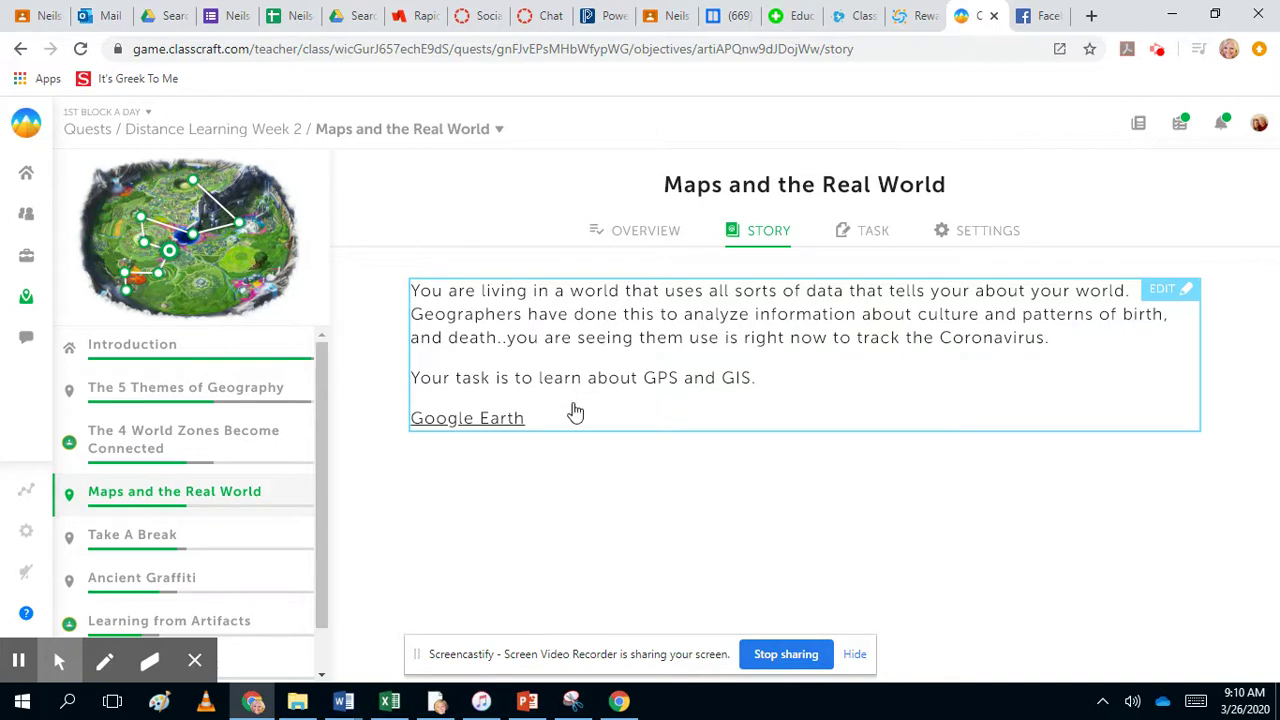
{"action": "left_click", "coordinate": [870, 234]}
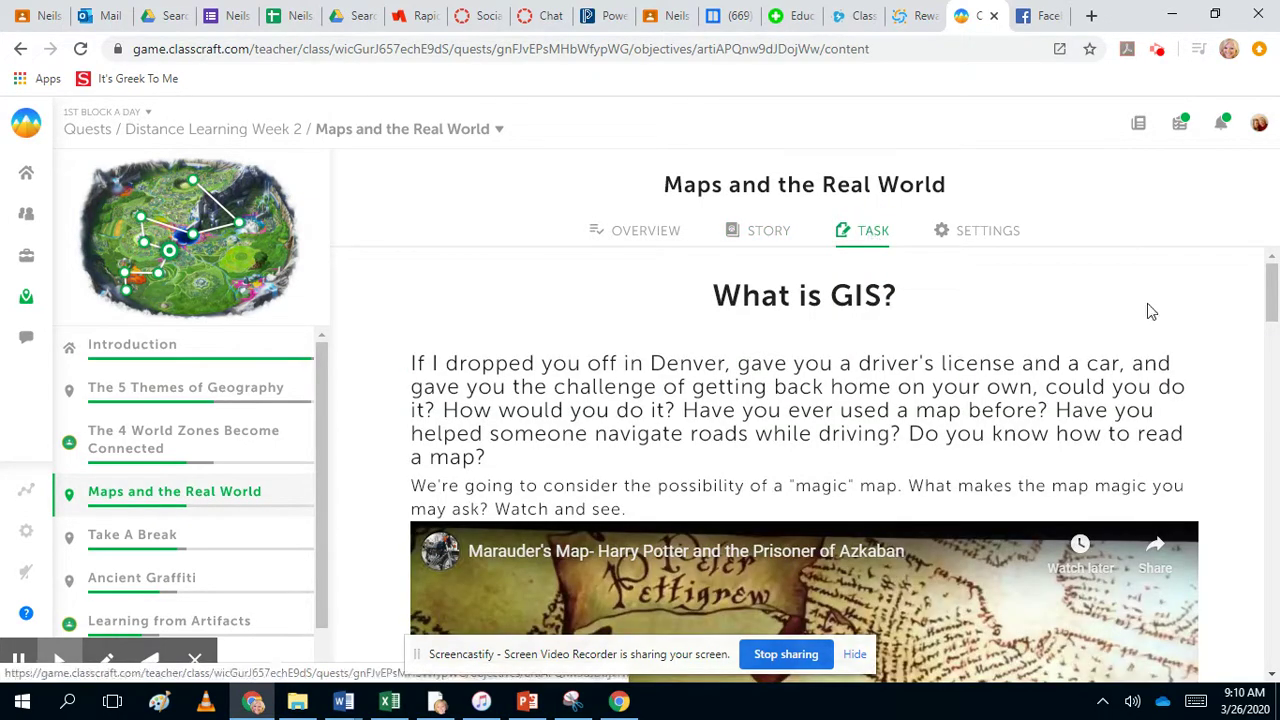
{"action": "left_click_drag", "start_coordinate": [1270, 293], "coordinate": [1270, 438]}
Open the Take A Break objective and review its Flip Grid task, student progress overview and the apply-to-all-students options
{"action": "left_click", "coordinate": [200, 527]}
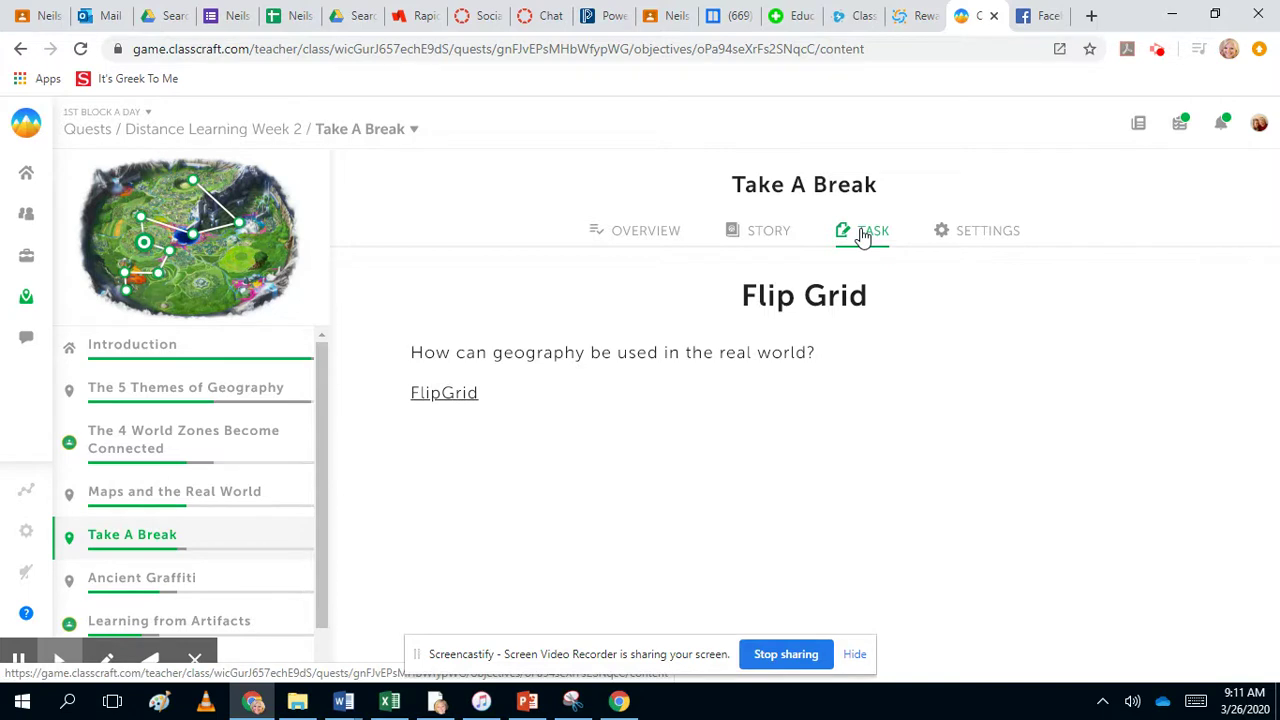
{"action": "left_click", "coordinate": [623, 233]}
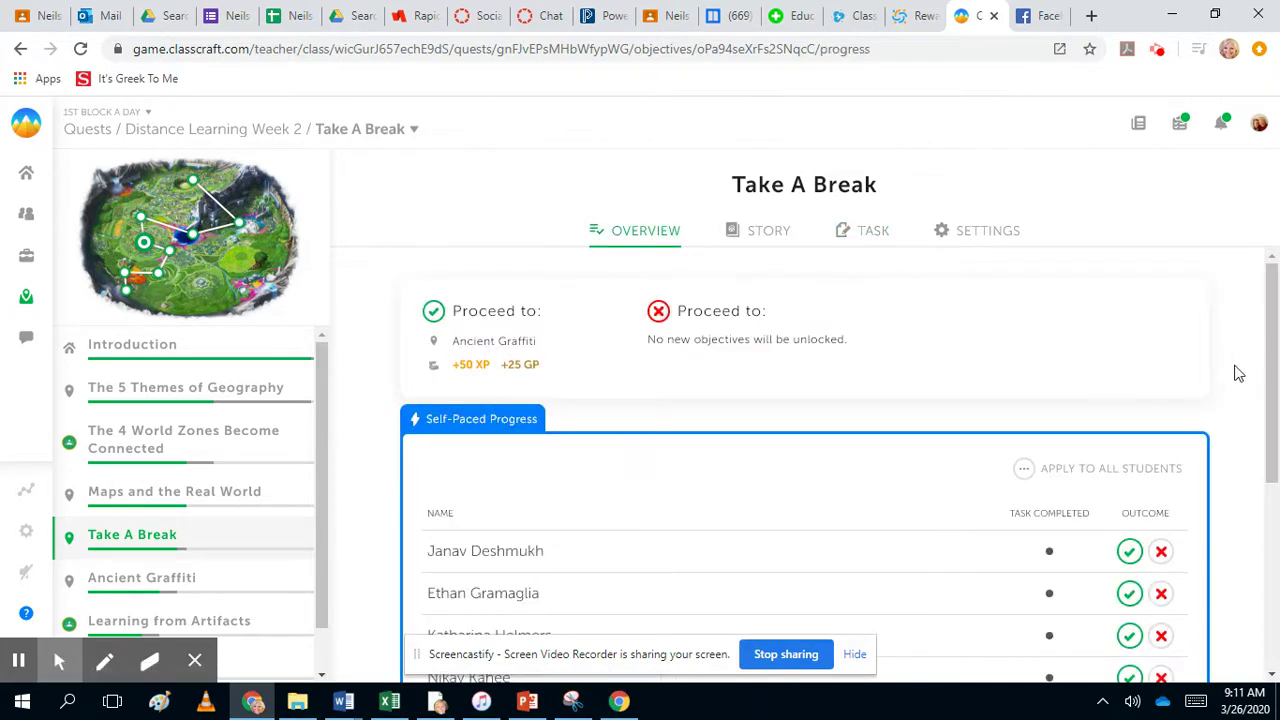
{"action": "left_click", "coordinate": [1032, 468]}
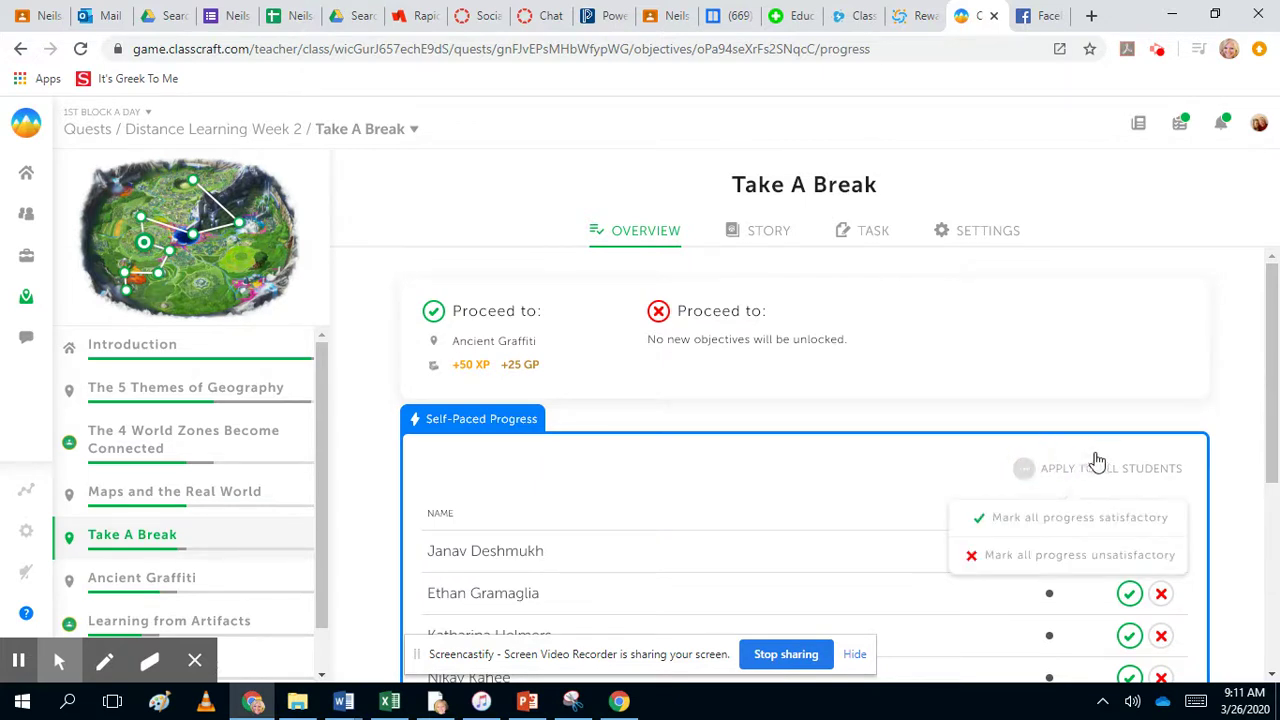
{"action": "left_click_drag", "start_coordinate": [1268, 335], "coordinate": [1277, 515]}
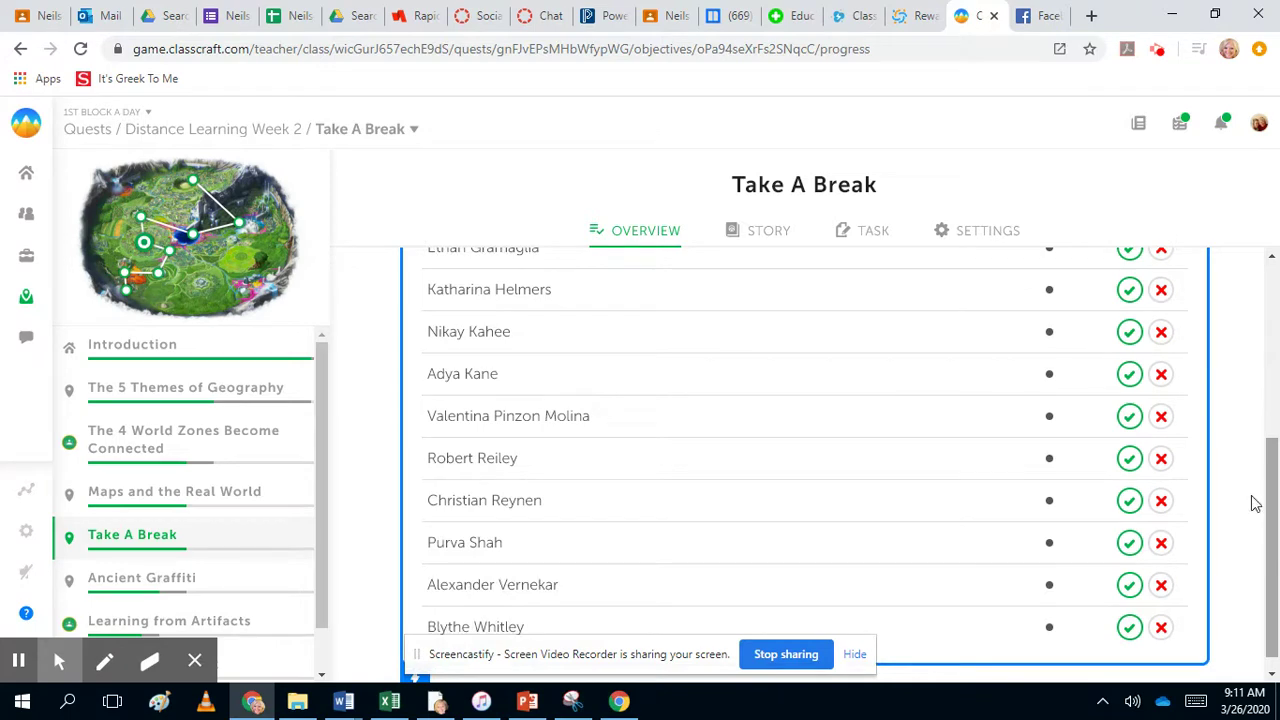
Open the Ancient Graffiti objective and review its assignment rewards and student progress table
{"action": "left_click", "coordinate": [222, 581]}
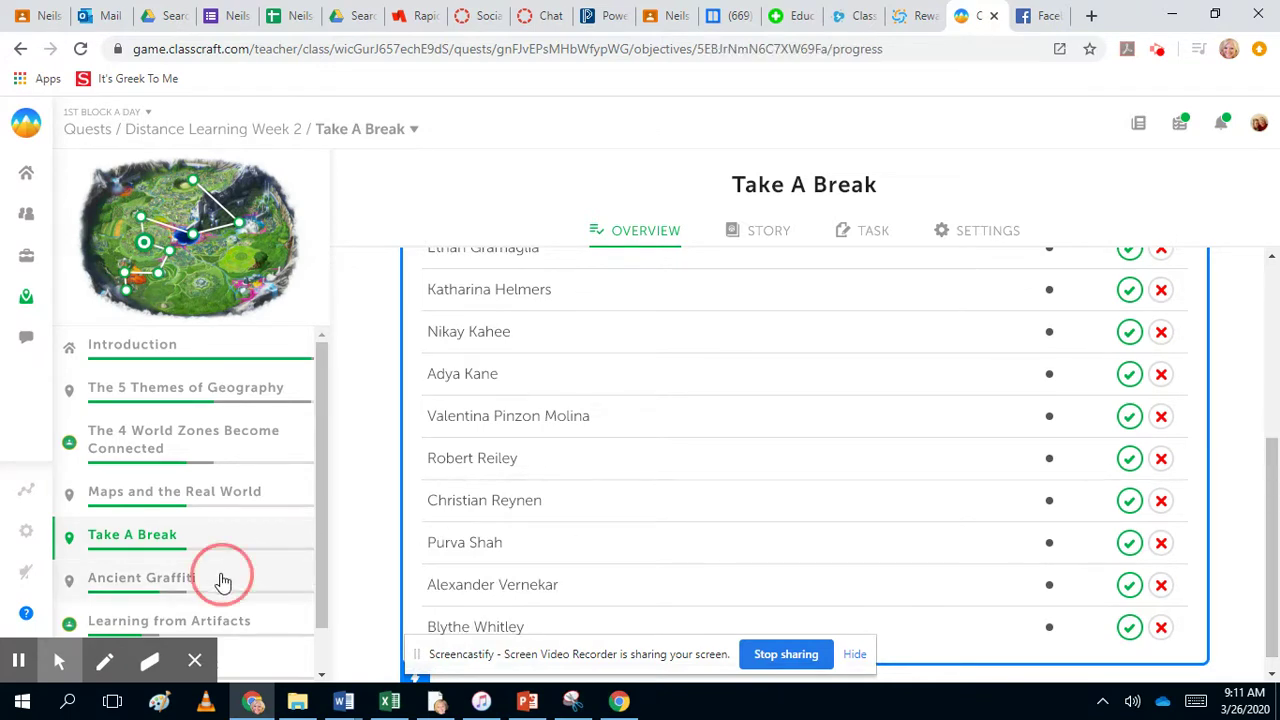
{"action": "left_click_drag", "start_coordinate": [1268, 362], "coordinate": [1274, 394]}
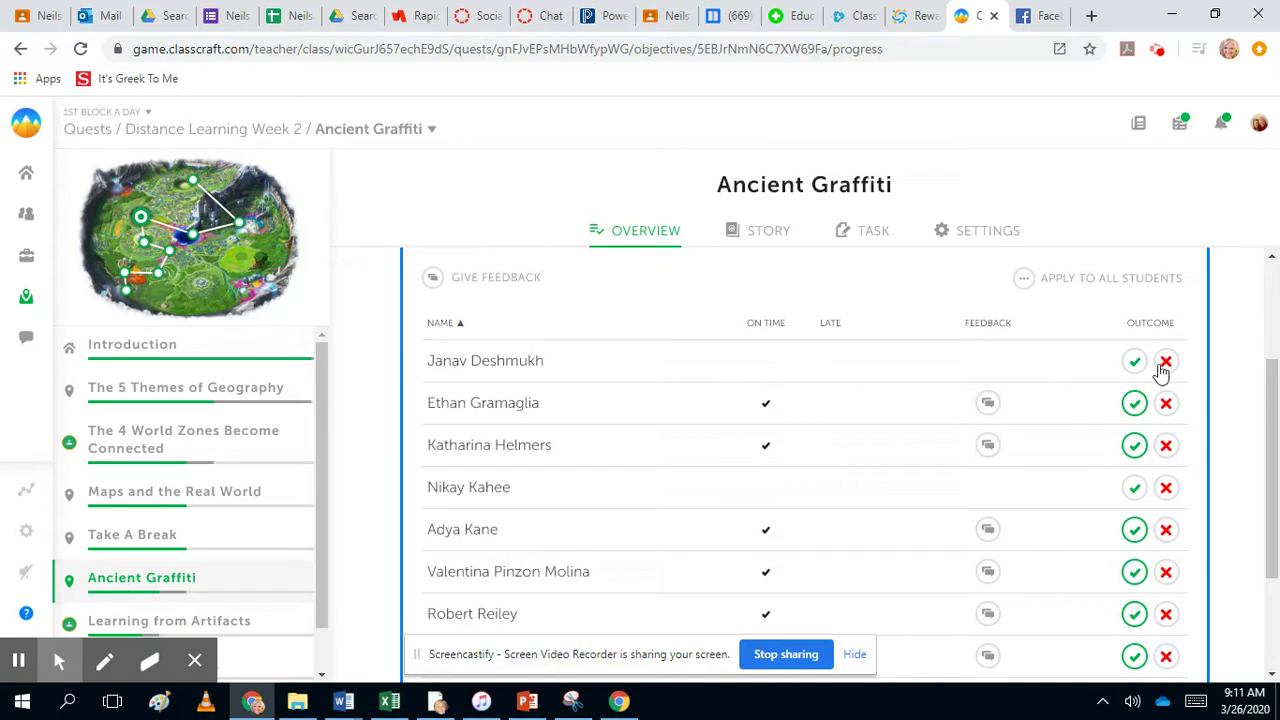
{"action": "left_click_drag", "start_coordinate": [1273, 444], "coordinate": [1268, 342]}
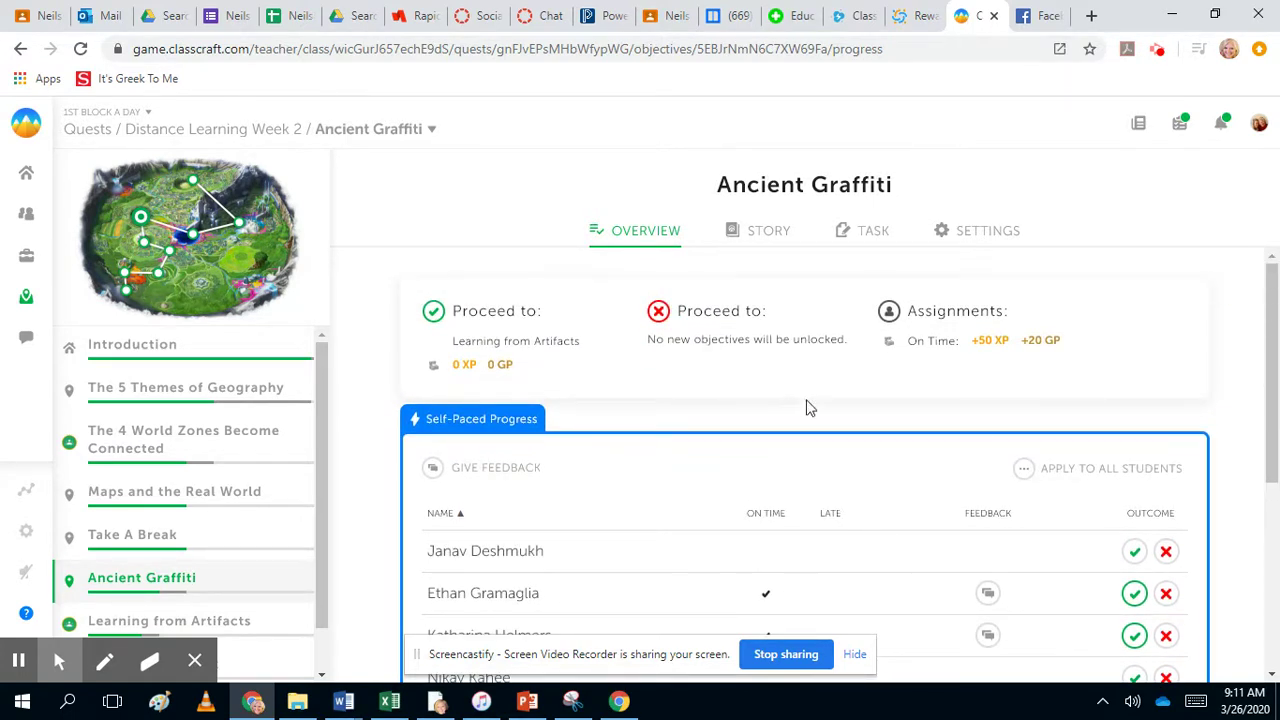
Open the Learning from Artifacts objective and review its overview and its story with the embedded videos
{"action": "left_click_drag", "start_coordinate": [319, 479], "coordinate": [316, 565]}
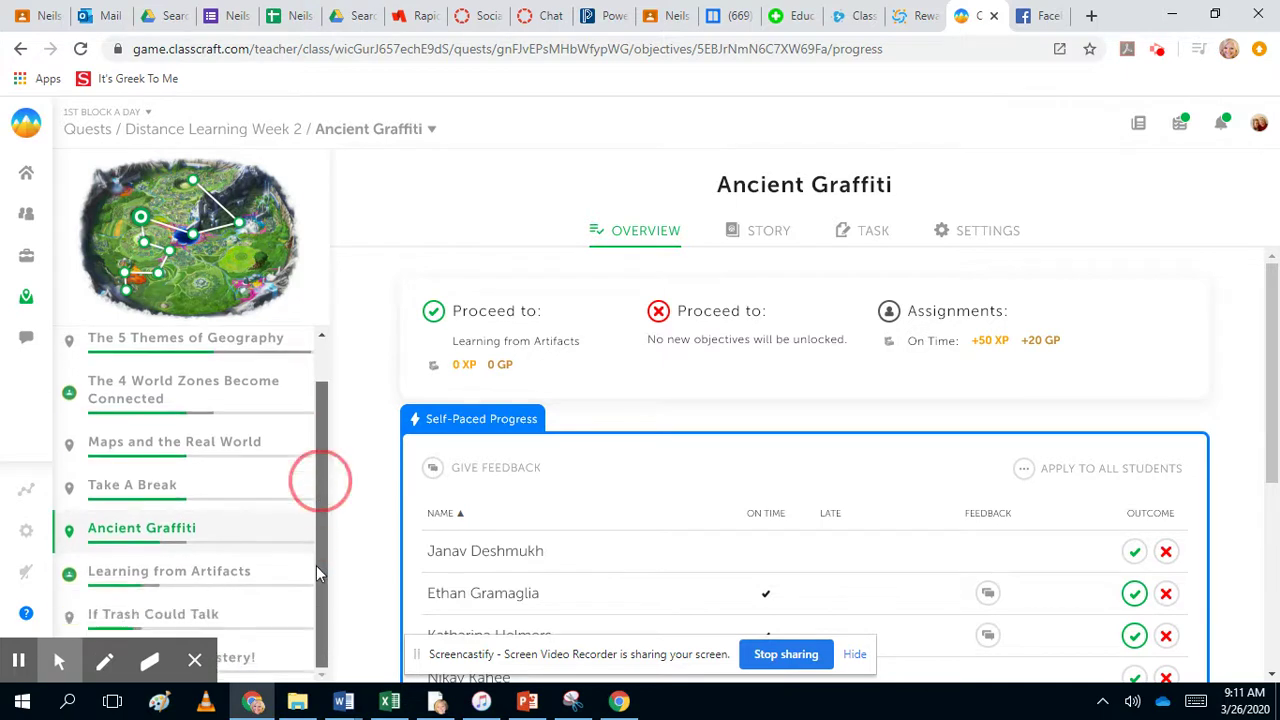
{"action": "left_click", "coordinate": [260, 580]}
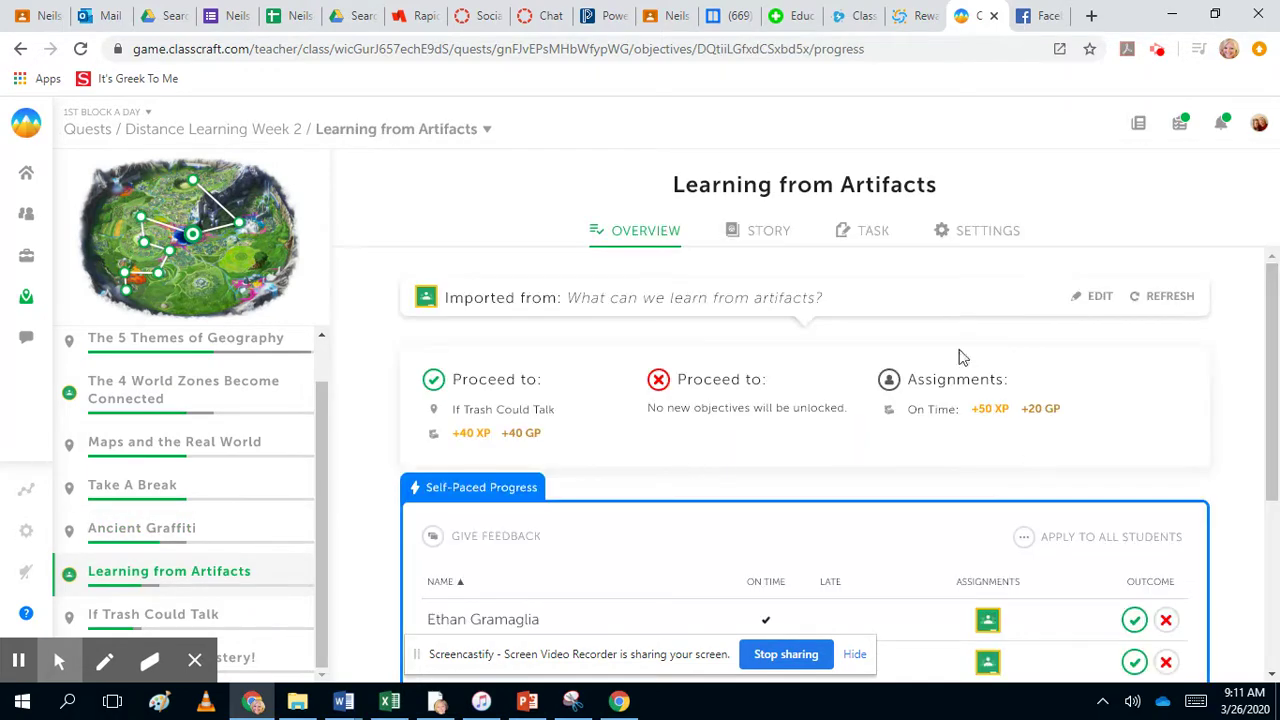
{"action": "left_click", "coordinate": [757, 229]}
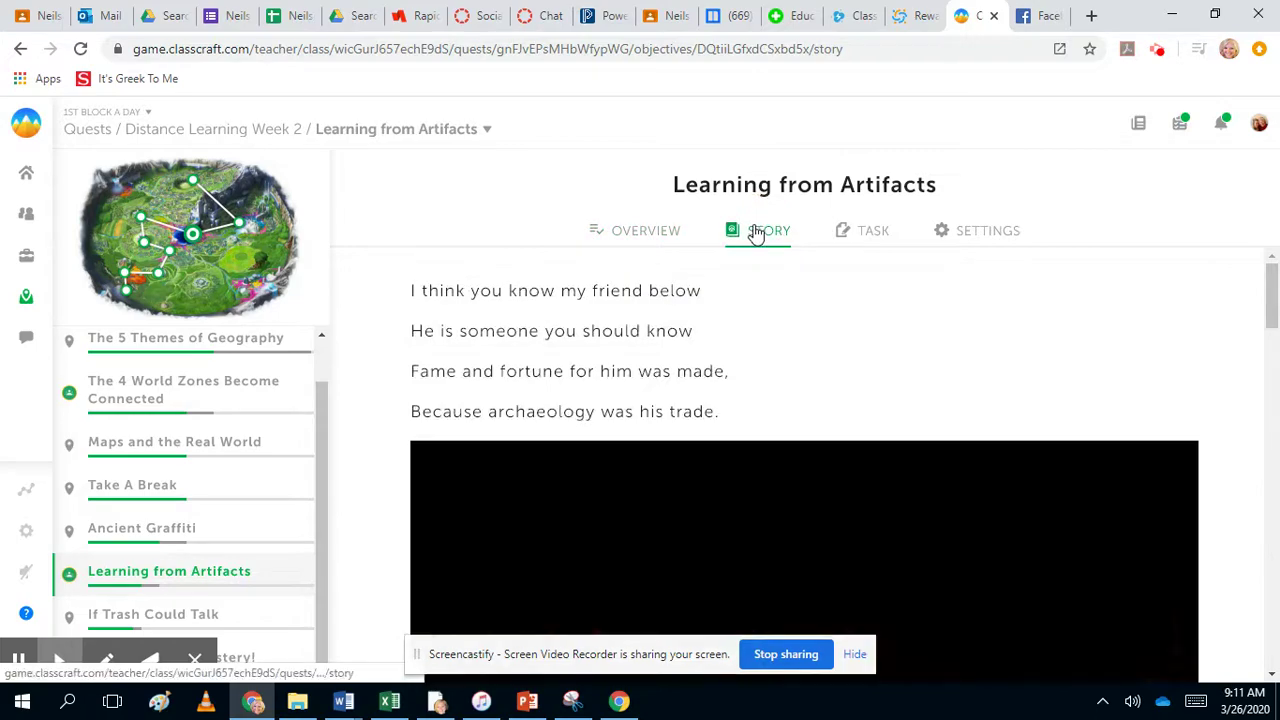
{"action": "left_click_drag", "start_coordinate": [1272, 282], "coordinate": [1233, 577]}
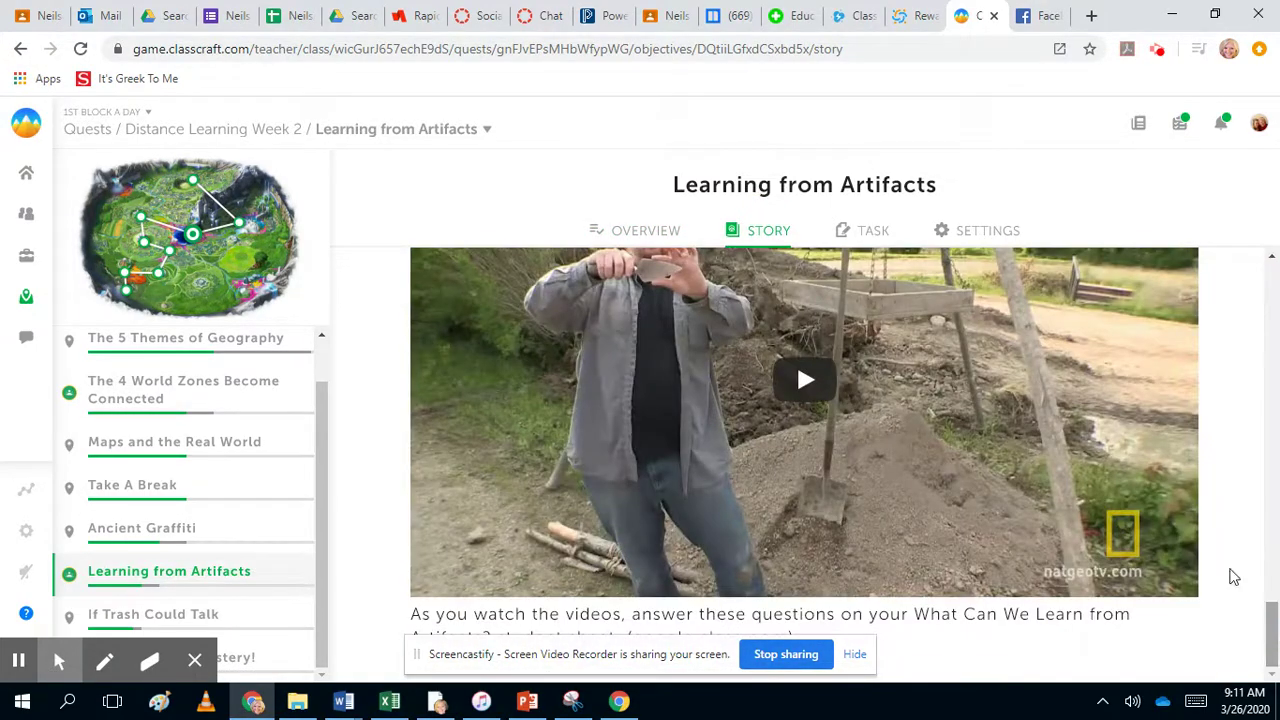
Review the story and task of the If Trash Could Talk objective, and open the You solved the mystery! overview
{"action": "left_click", "coordinate": [323, 503]}
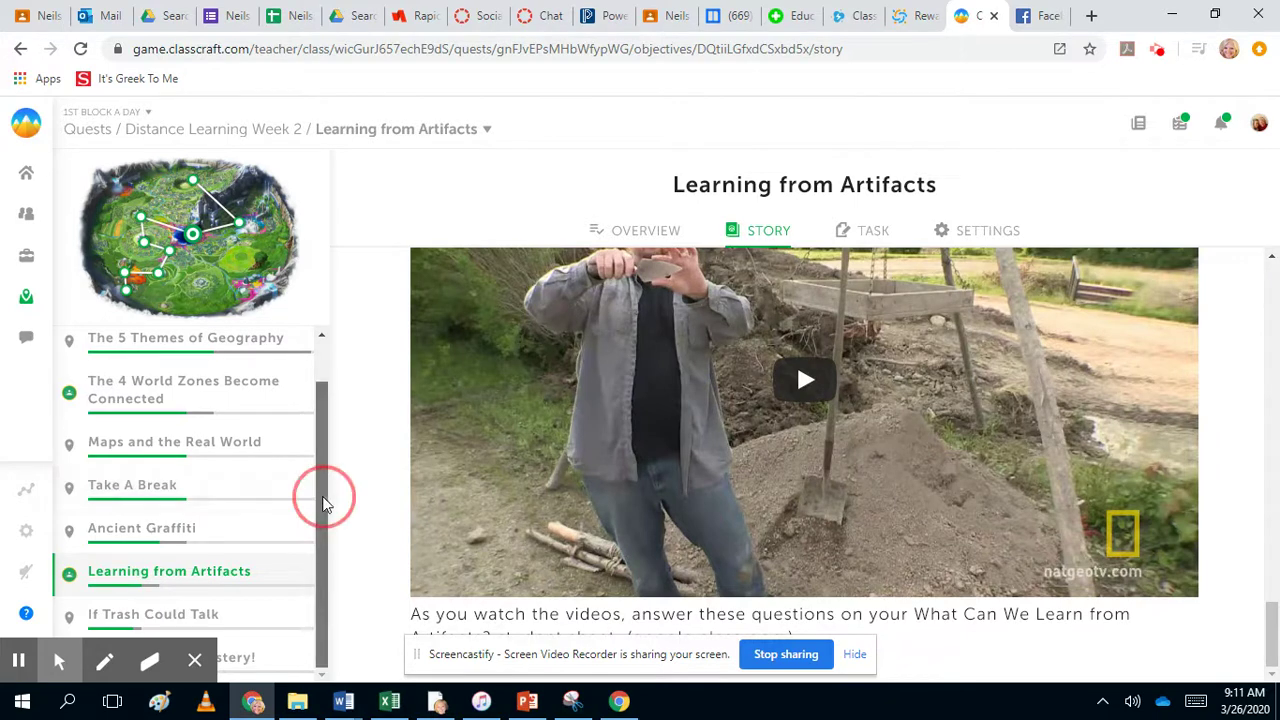
{"action": "left_click", "coordinate": [205, 610]}
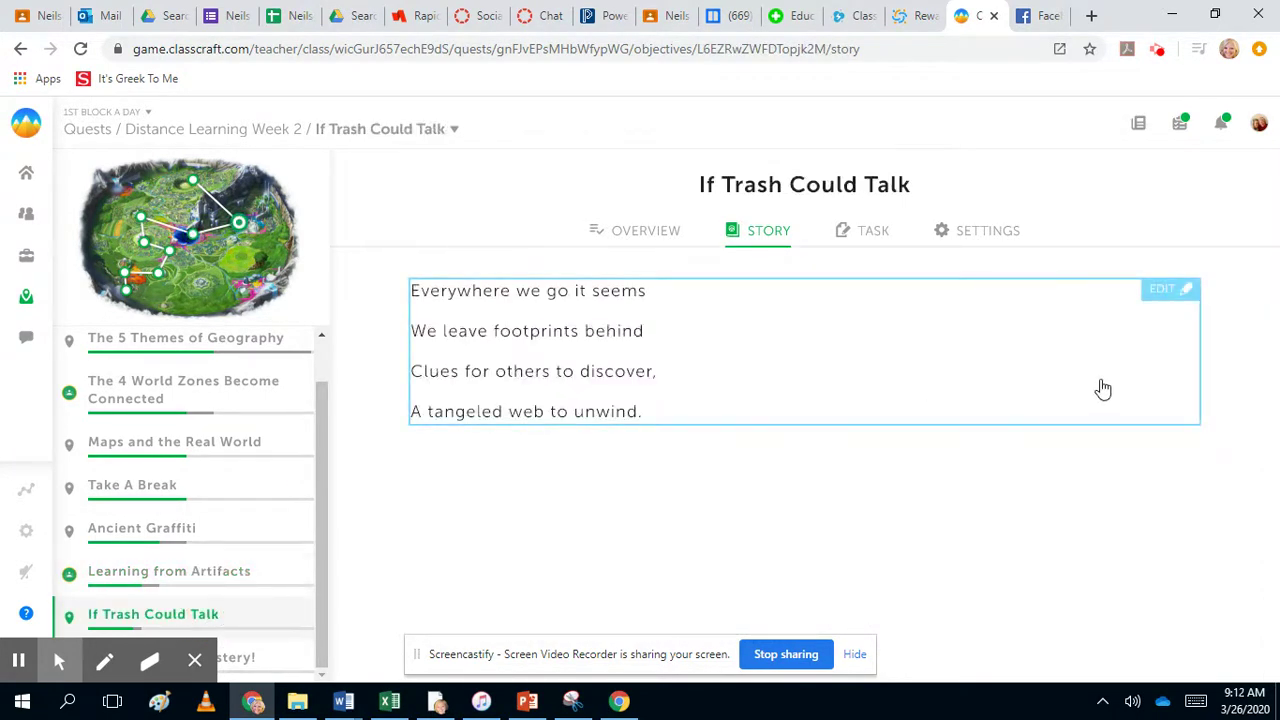
{"action": "left_click", "coordinate": [876, 231]}
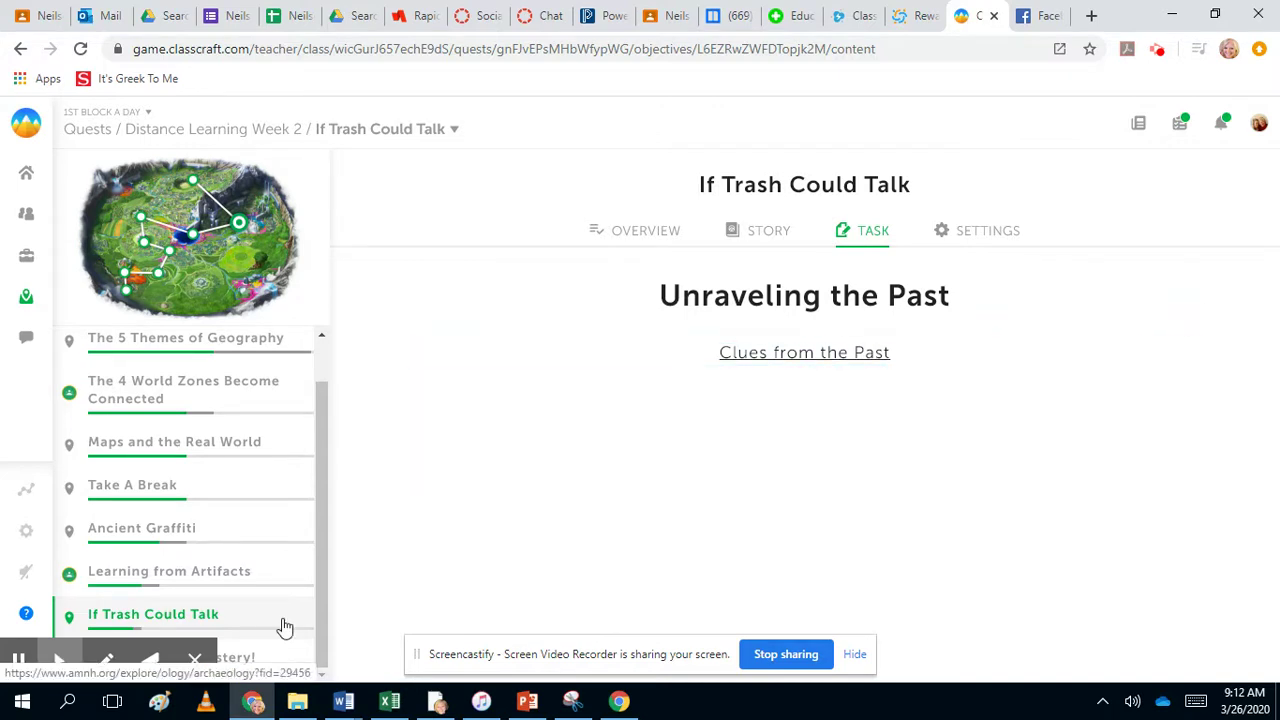
{"action": "left_click", "coordinate": [323, 641]}
{"action": "left_click", "coordinate": [272, 656]}
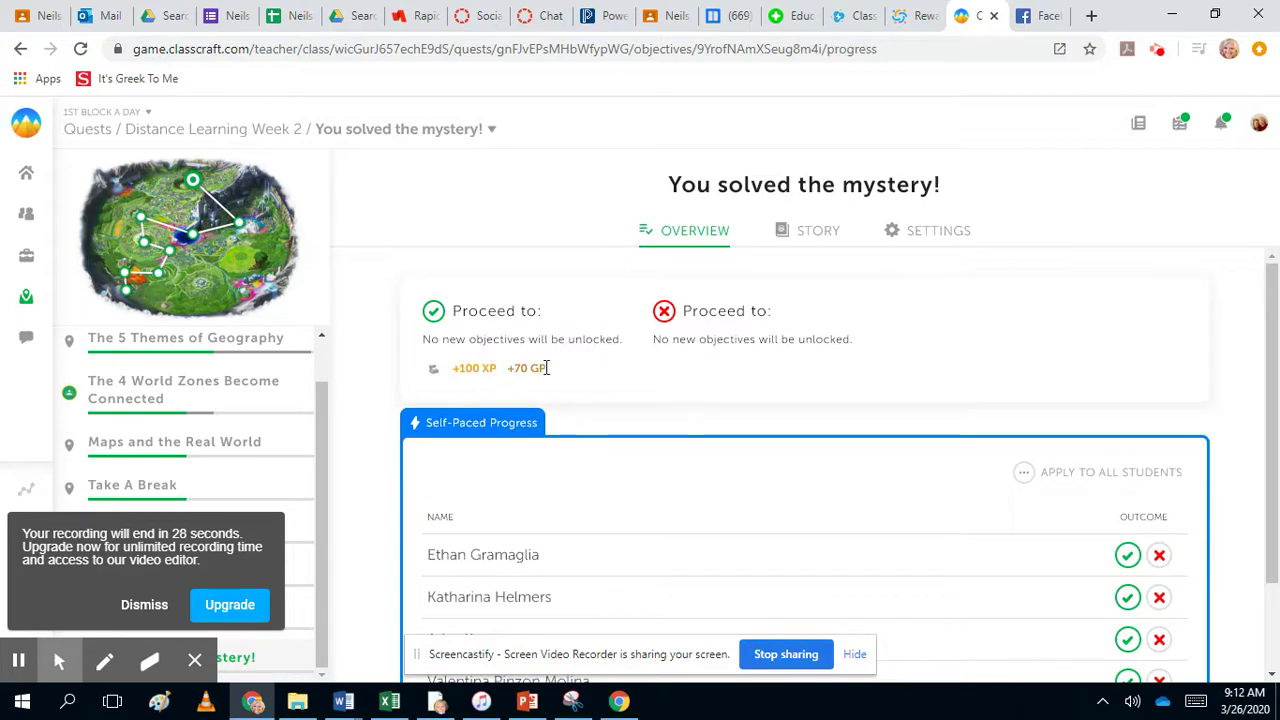
Open the 1st Block A Day class's game dashboard from the home page and view its players and teams
{"action": "left_click", "coordinate": [30, 174]}
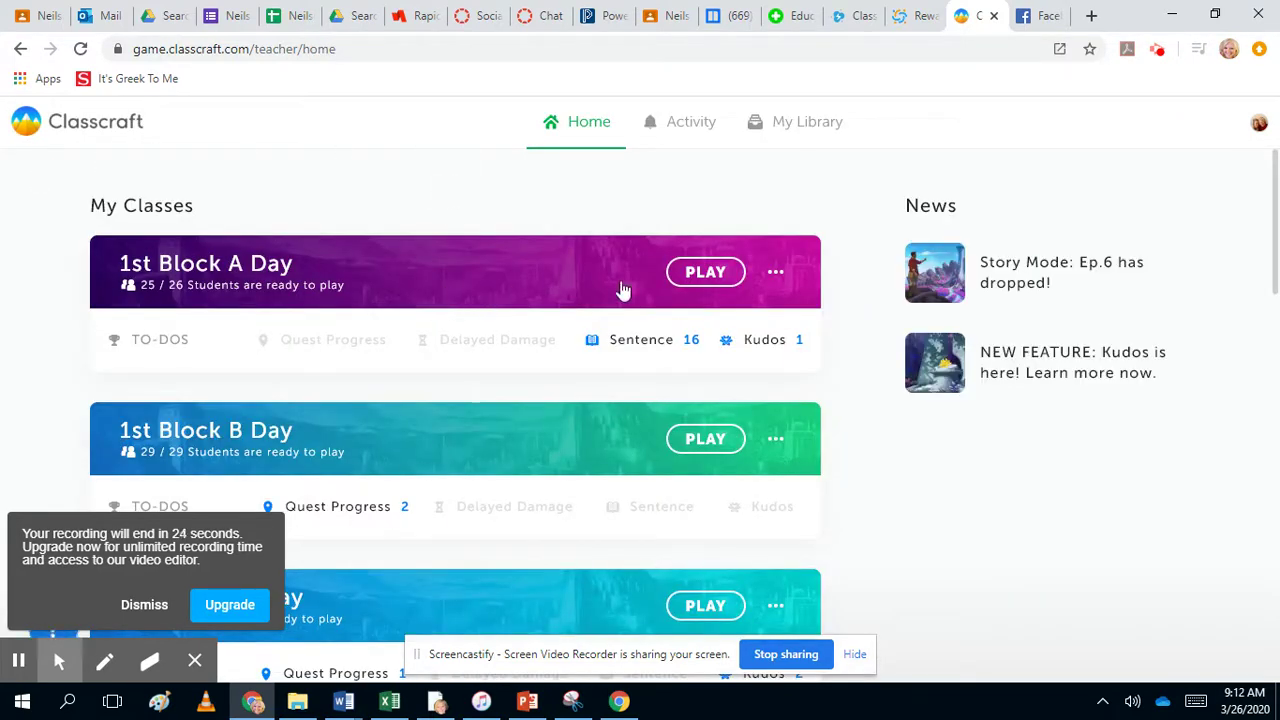
{"action": "left_click", "coordinate": [711, 285]}
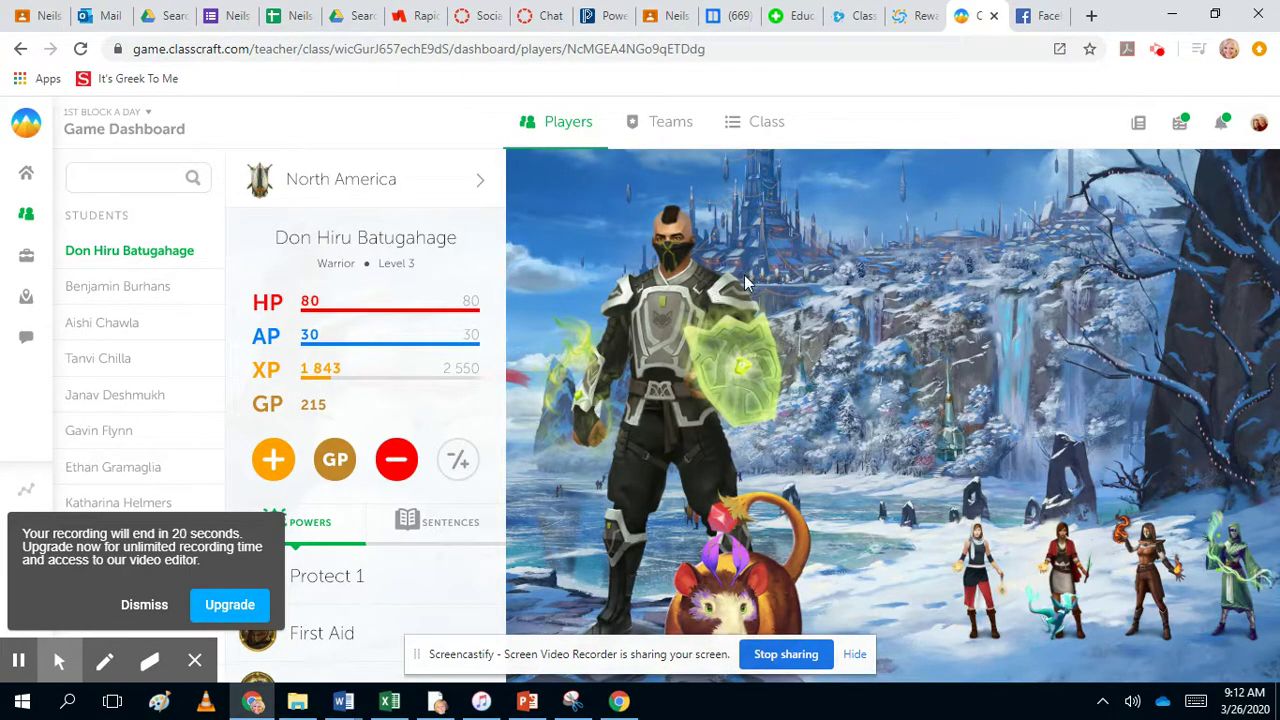
{"action": "left_click", "coordinate": [676, 124]}
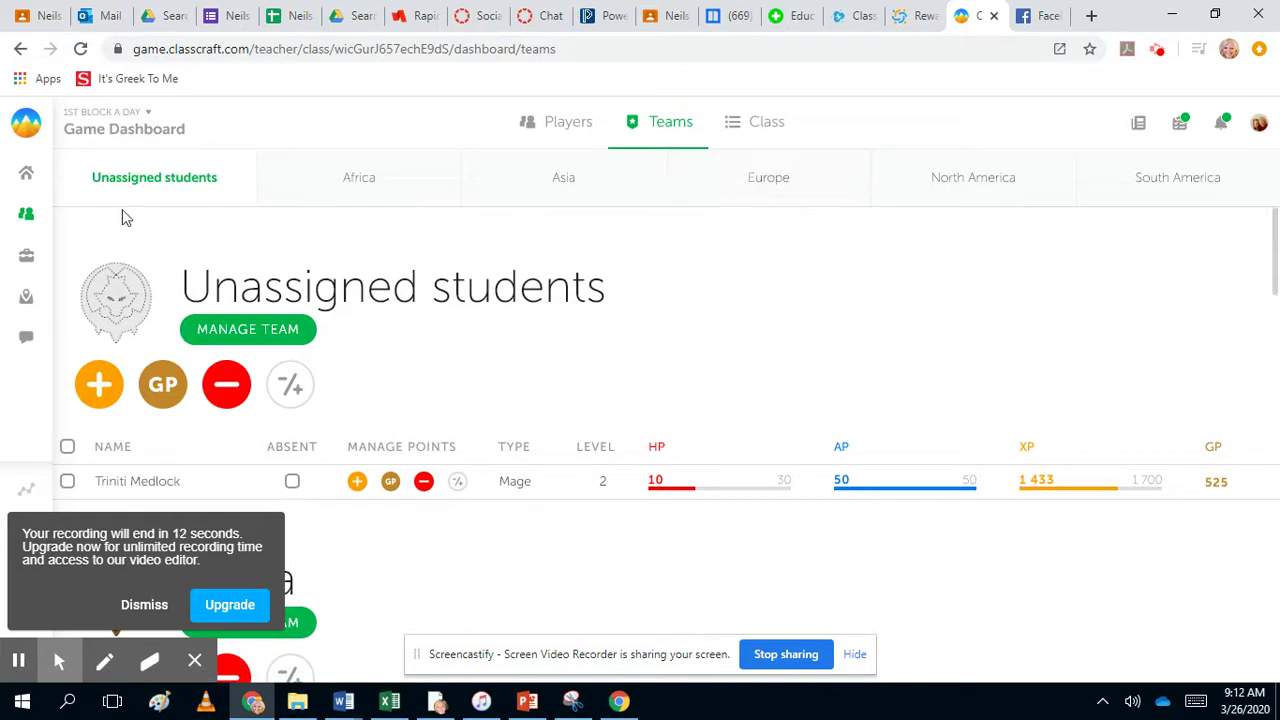
{"action": "left_click", "coordinate": [28, 217]}
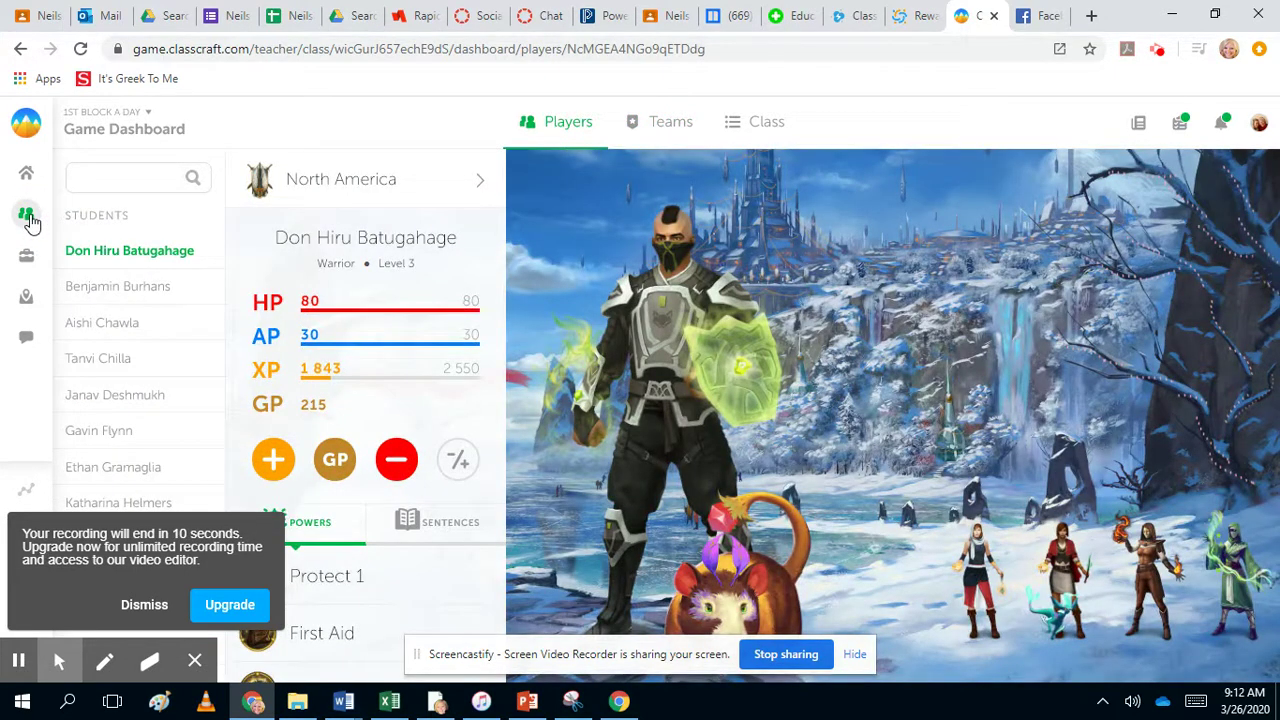